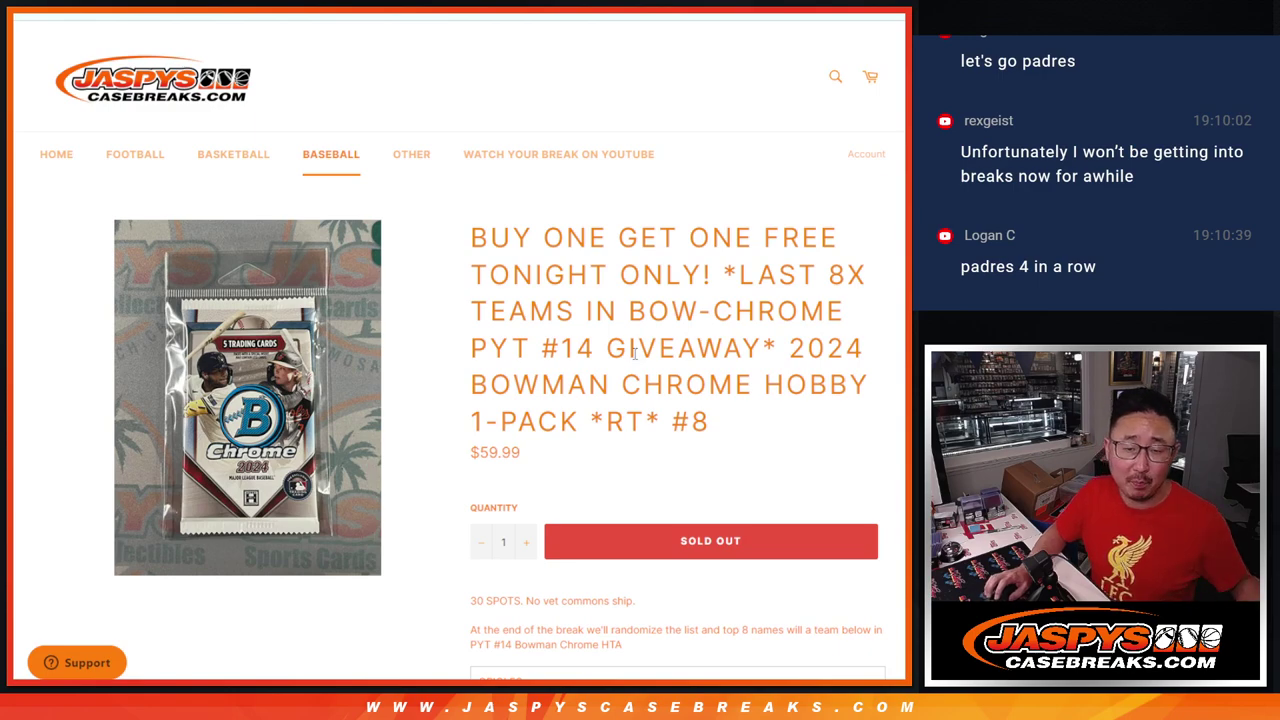
# Step: Review the RANDOM.ORG page, highlighting and clearing the title and team list text
pyautogui.moveTo(611, 421); pyautogui.dragTo(718, 426)
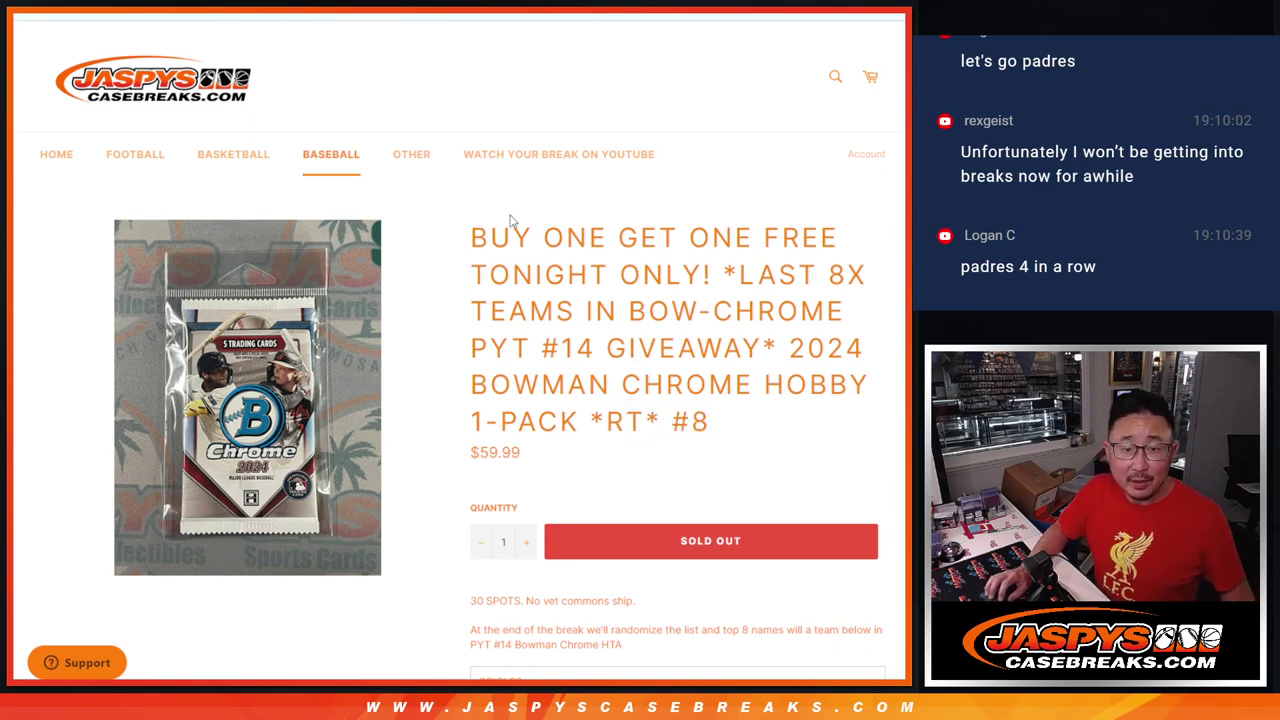
pyautogui.moveTo(505, 222); pyautogui.dragTo(722, 275)
pyautogui.click(748, 279)
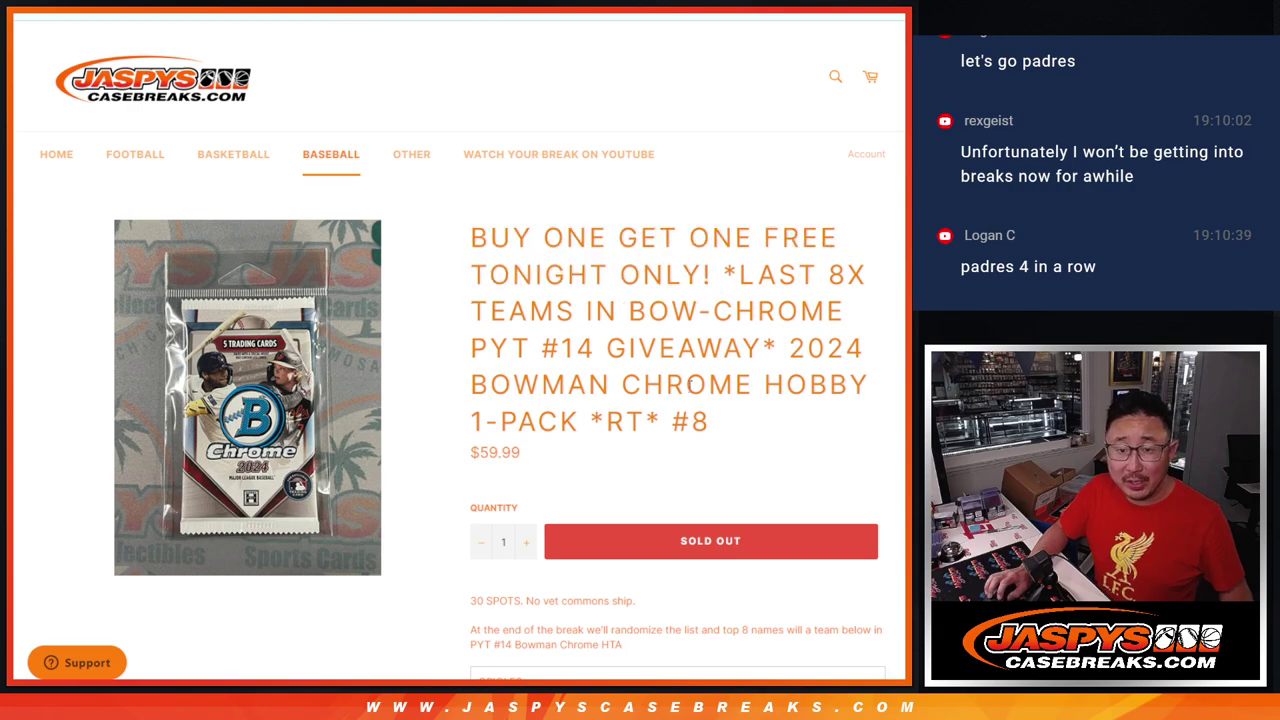
pyautogui.scroll(-4, 697, 397)
pyautogui.moveTo(487, 310); pyautogui.dragTo(551, 497)
pyautogui.click(557, 531)
pyautogui.scroll(2, 630, 491)
pyautogui.scroll(3, 727, 487)
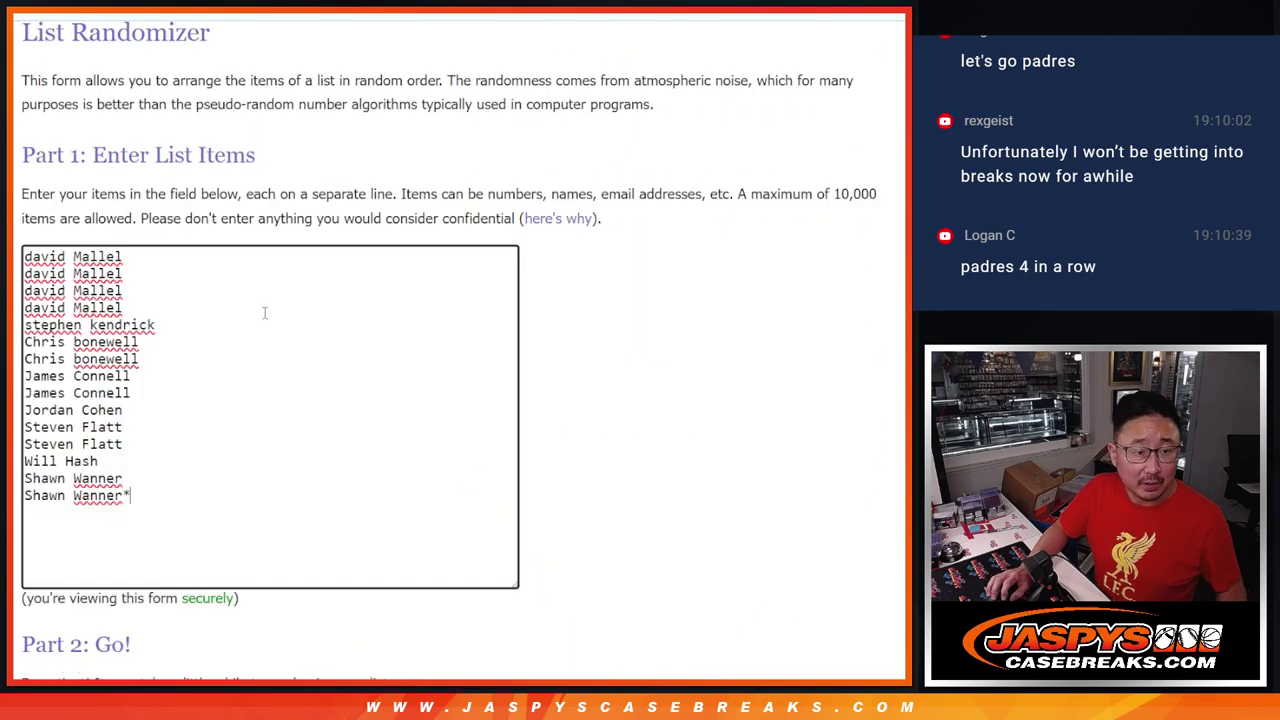
# Step: Paste the names again at the end of the entry list, doubling it
pyautogui.hotkey('ctrl', 'a')
pyautogui.hotkey('ctrl', 'c')
pyautogui.click(170, 461)
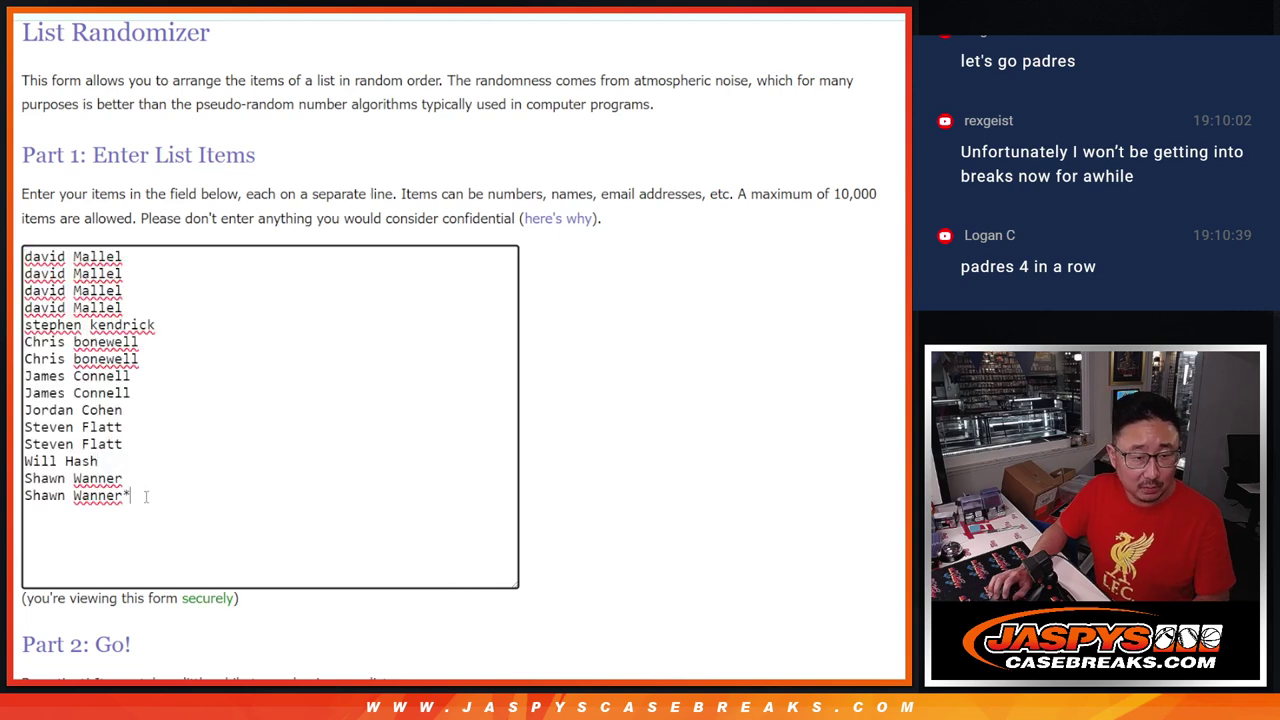
pyautogui.hotkey('ctrl', 'v')
pyautogui.scroll(2, 339, 440)
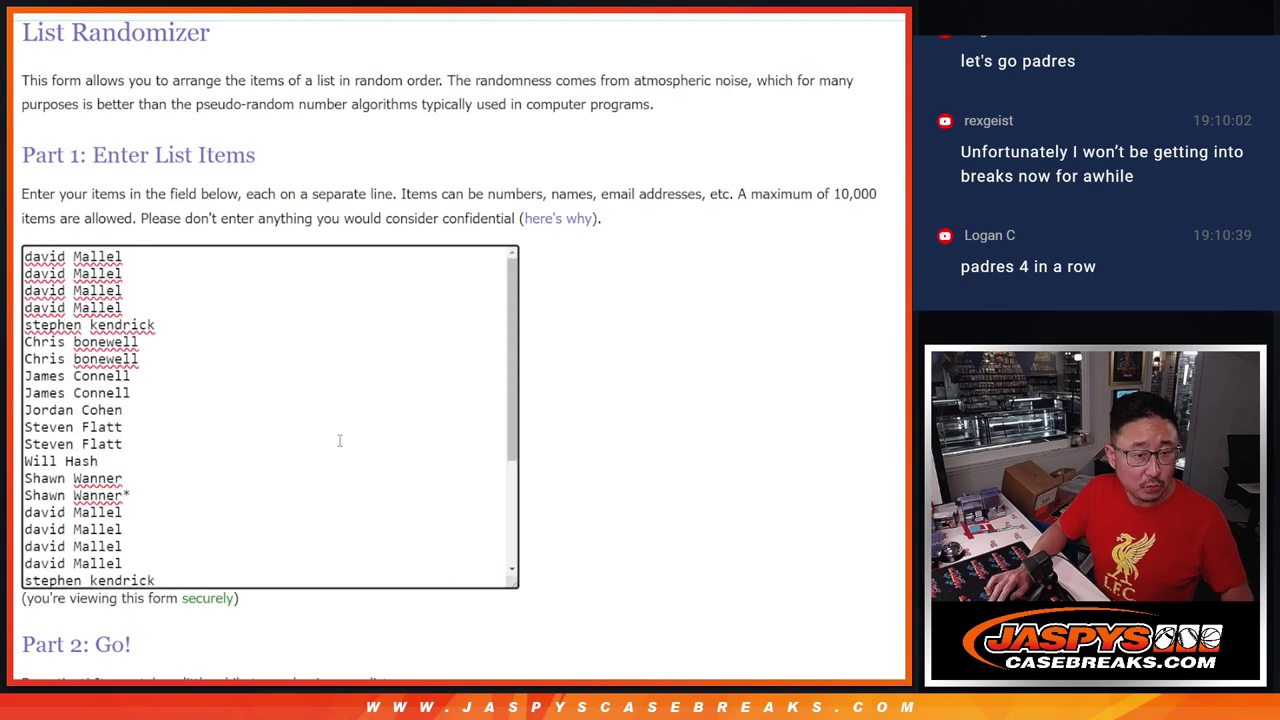
pyautogui.scroll(-1, 339, 440)
pyautogui.scroll(1, 354, 399)
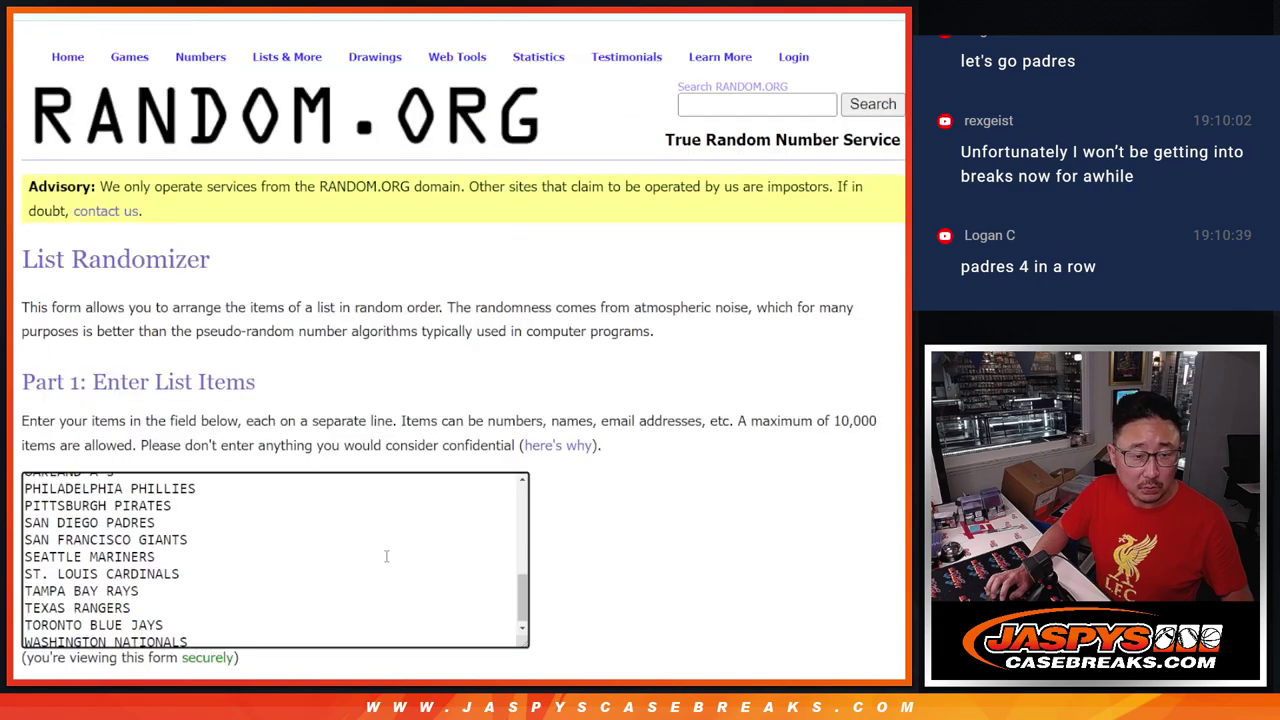
pyautogui.scroll(5, 387, 557)
# Step: Roll two dice for 2 and 5, totaling seven, then return to the name list
pyautogui.hotkey('ctrl', 'Tab')
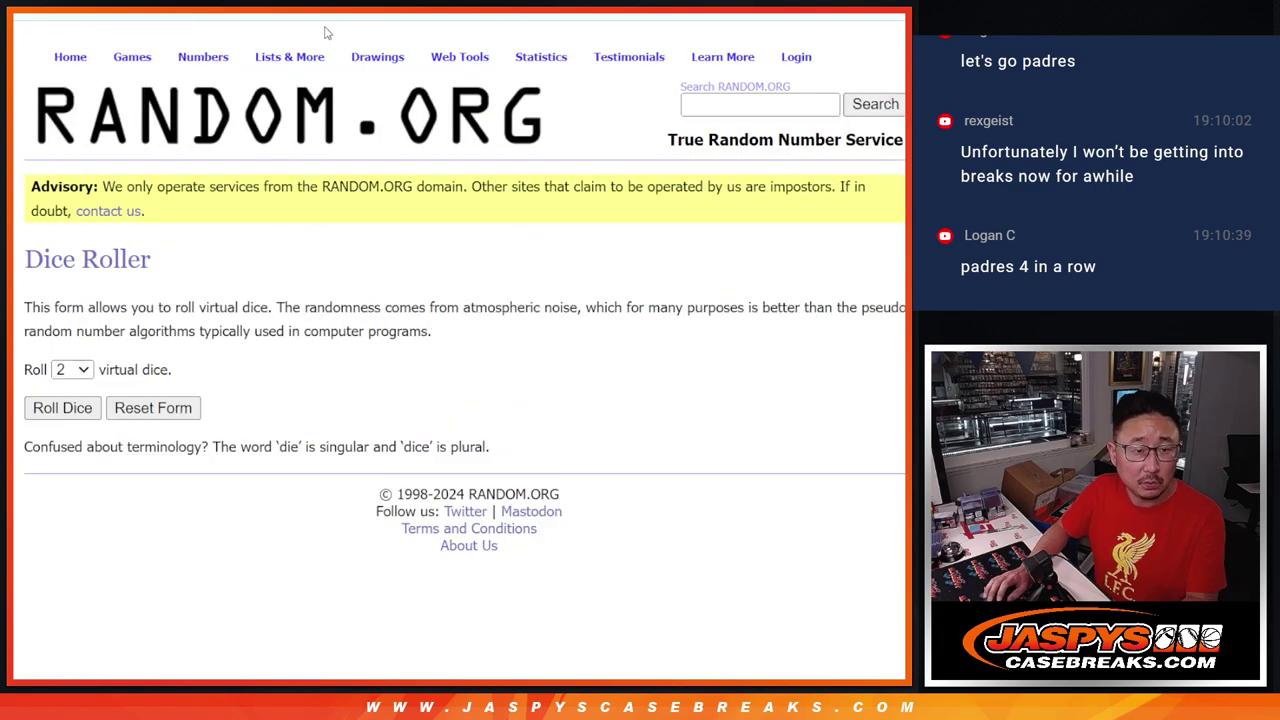
pyautogui.click(52, 416)
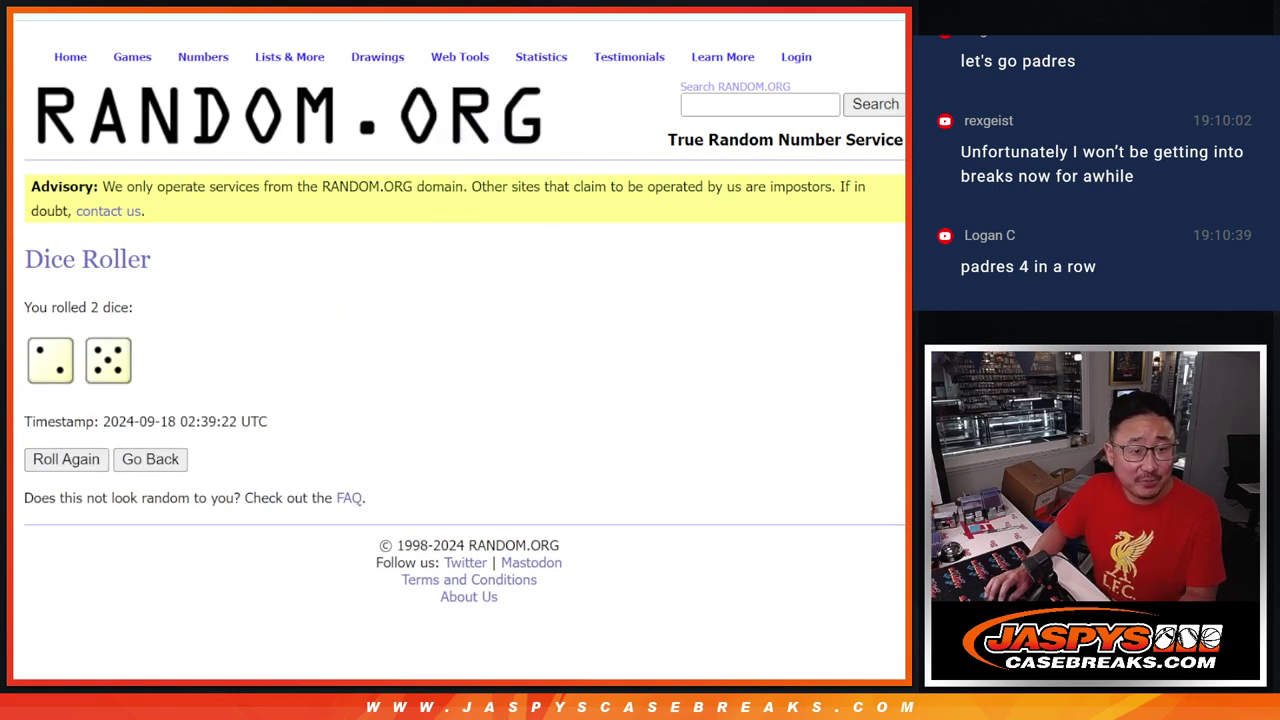
pyautogui.hotkey('ctrl', 'Tab')
pyautogui.hotkey('ctrl', 'Tab')
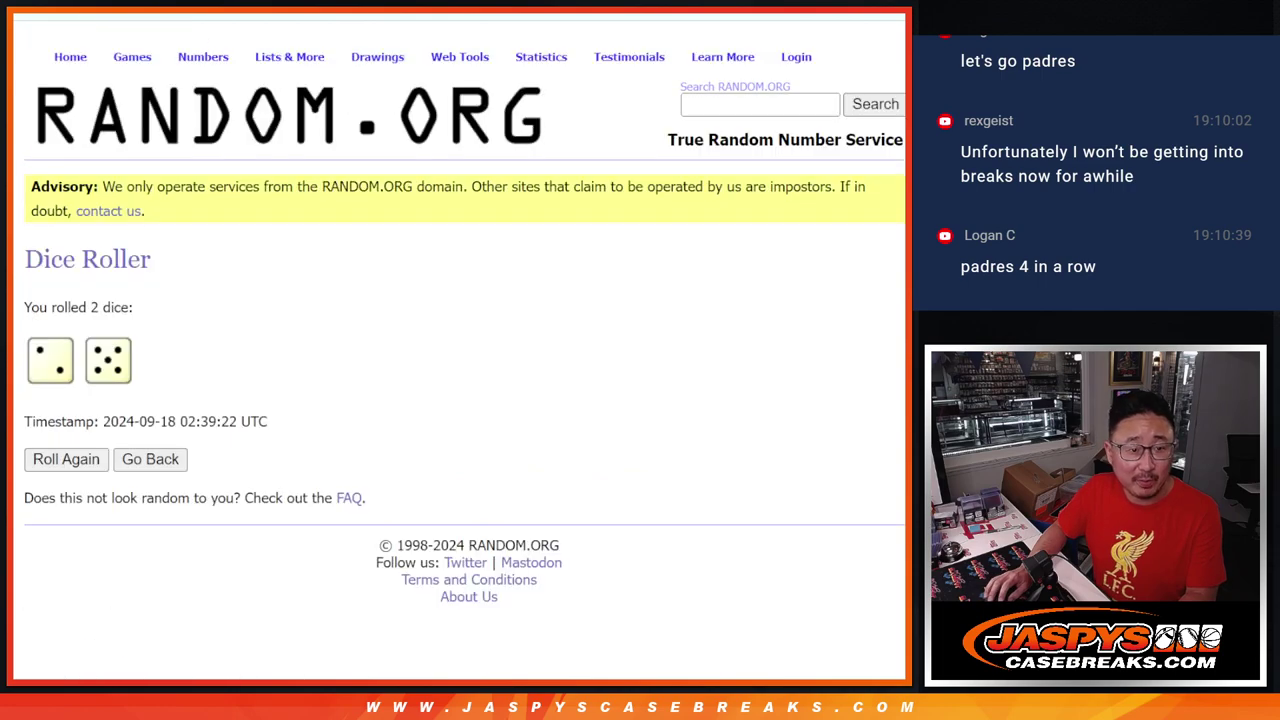
pyautogui.hotkey('ctrl', 'Tab')
pyautogui.scroll(-2, 503, 188)
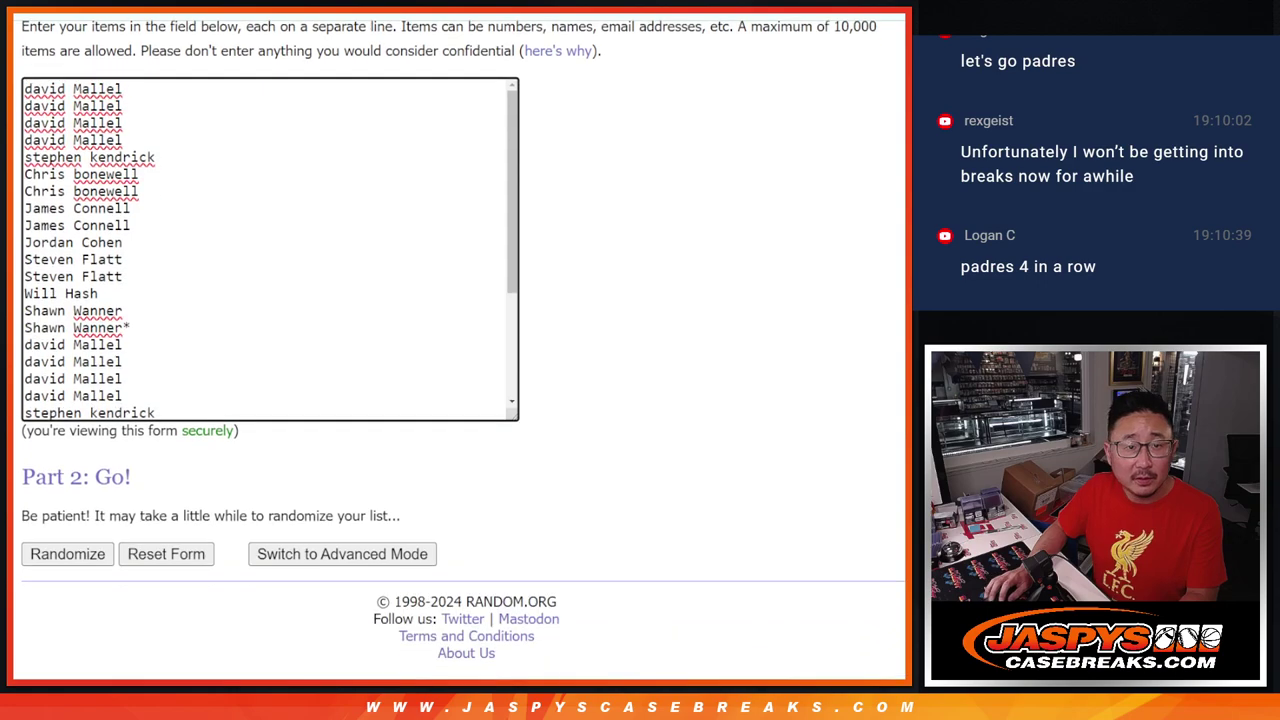
pyautogui.hotkey('ctrl', 'Tab')
pyautogui.hotkey('ctrl', 'Tab')
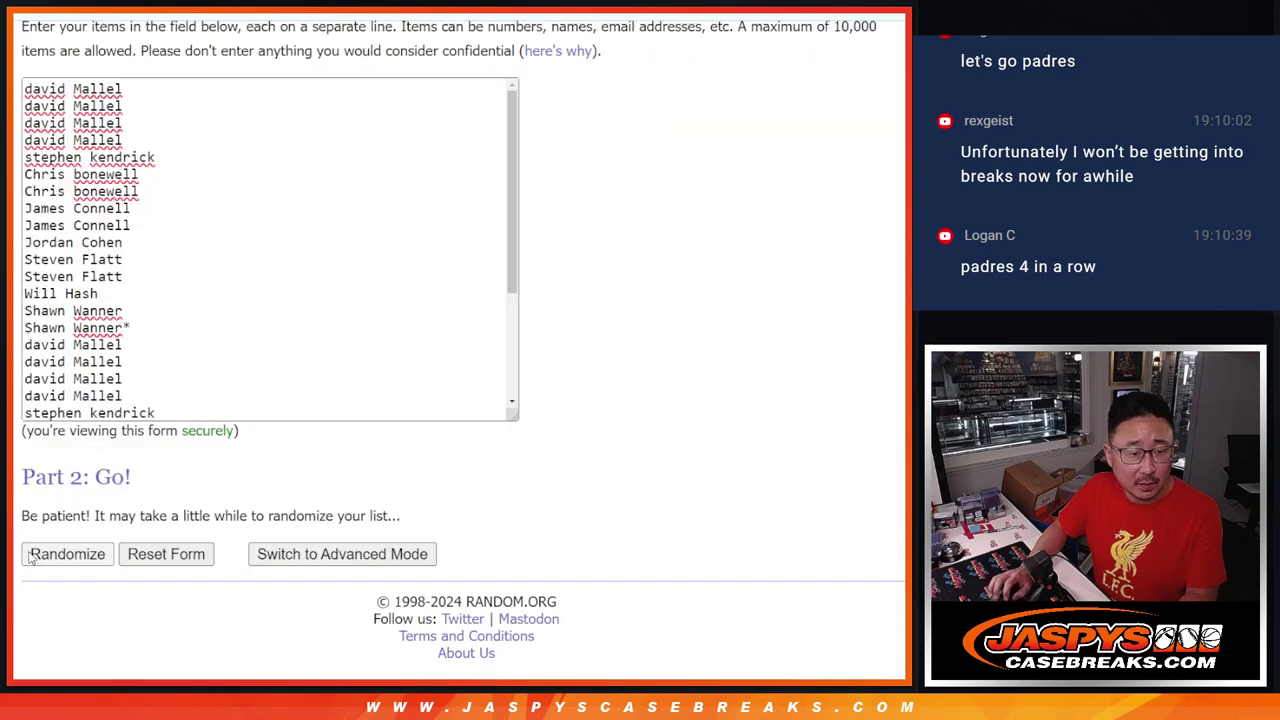
# Step: Randomize the 30-name list seven times and select the final ordered list
pyautogui.click(30, 554)
pyautogui.click(42, 556)
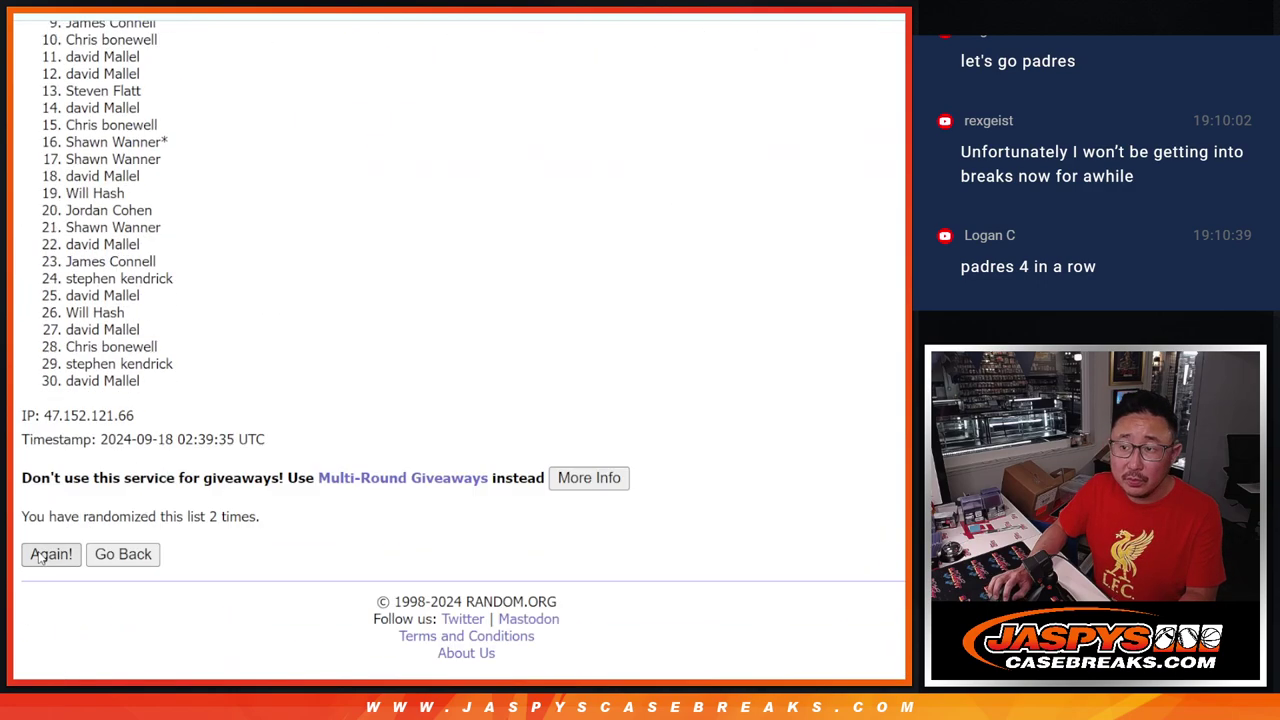
pyautogui.click(40, 556)
pyautogui.click(38, 556)
pyautogui.click(45, 554)
pyautogui.click(60, 552)
pyautogui.scroll(2, 321, 446)
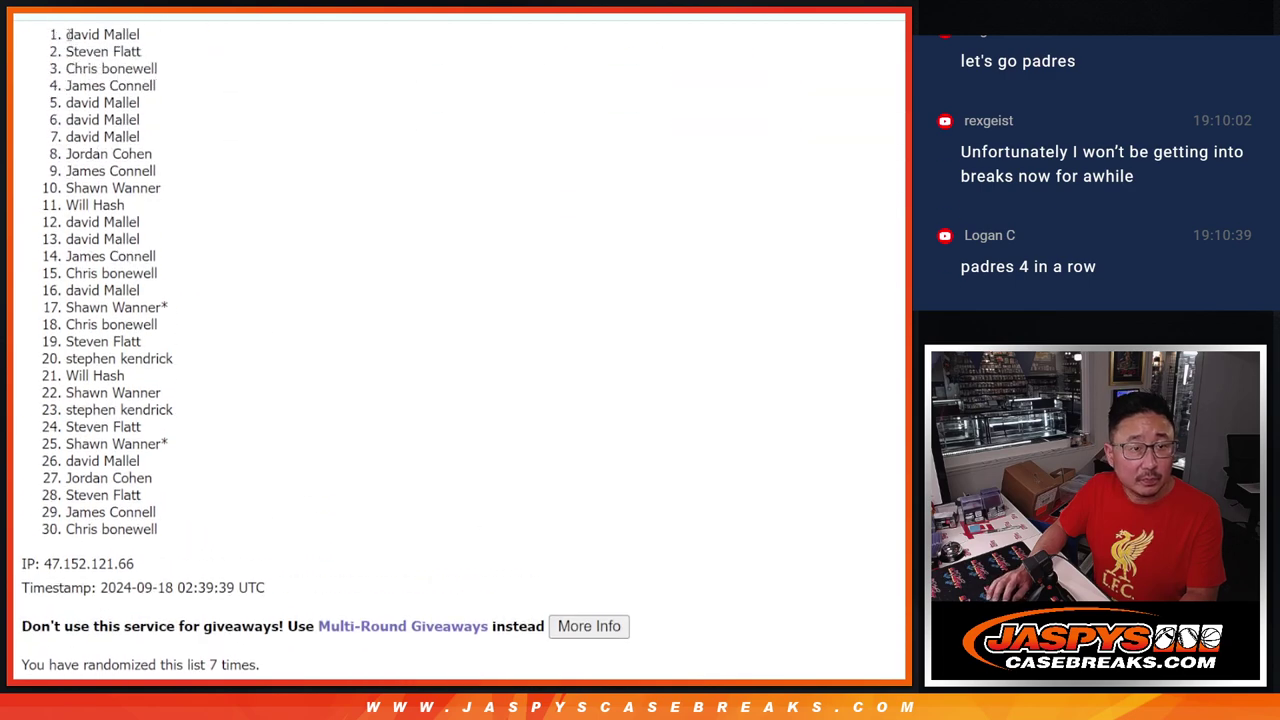
pyautogui.moveTo(67, 34); pyautogui.dragTo(180, 528)
pyautogui.hotkey('ctrl', 'c')
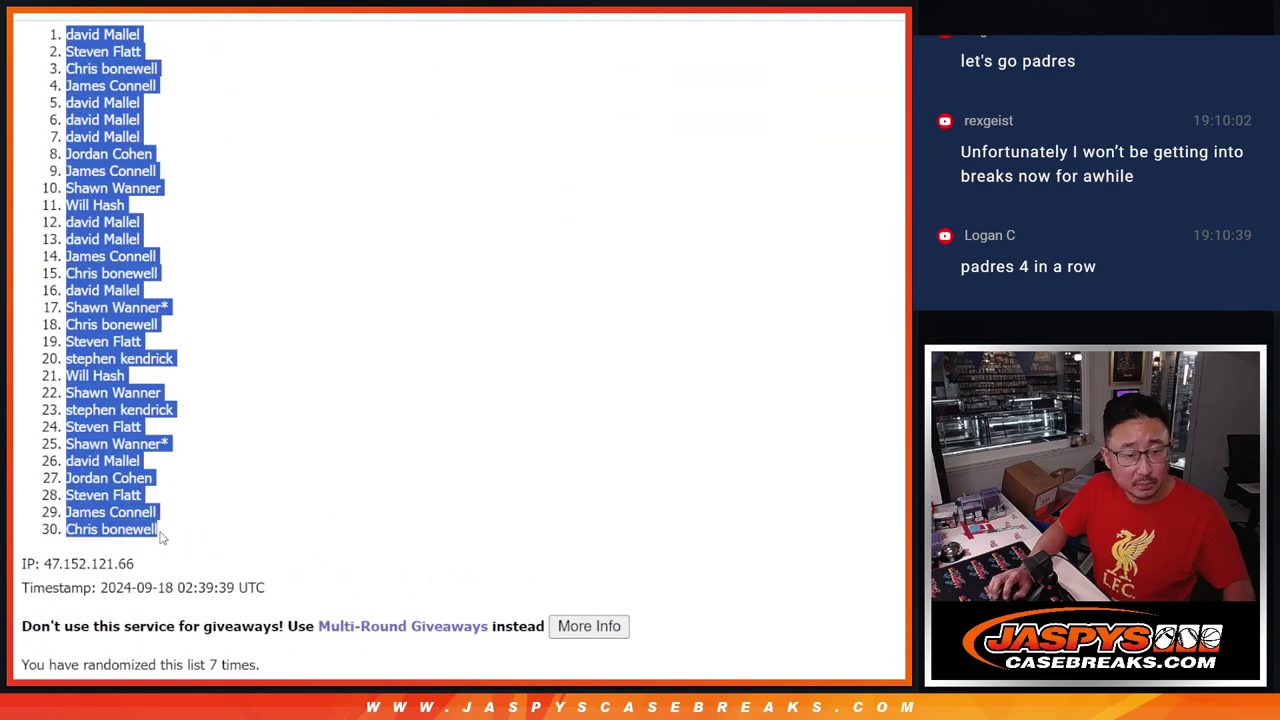
# Step: Paste the randomized names into column A of the spreadsheet
pyautogui.scroll(-1, 415, 512)
pyautogui.hotkey('ctrl', 'Tab')
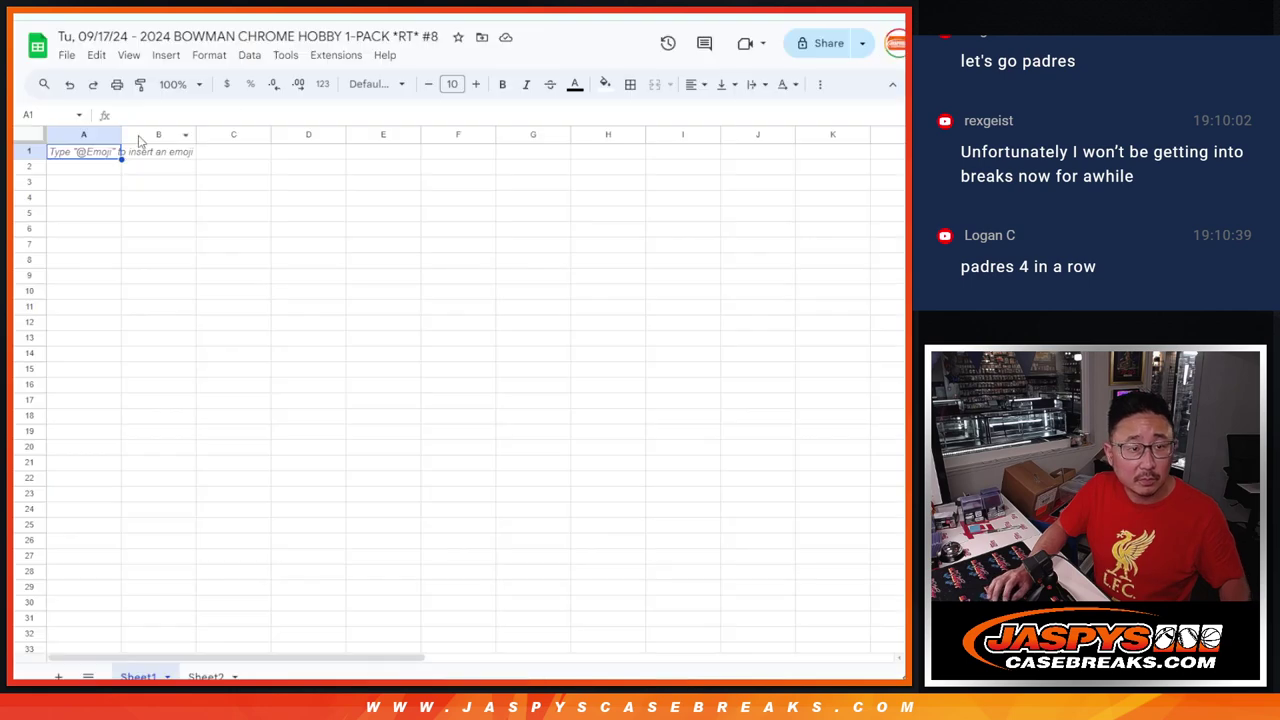
pyautogui.hotkey('ctrl', 'v')
pyautogui.hotkey('ctrl', 'Tab')
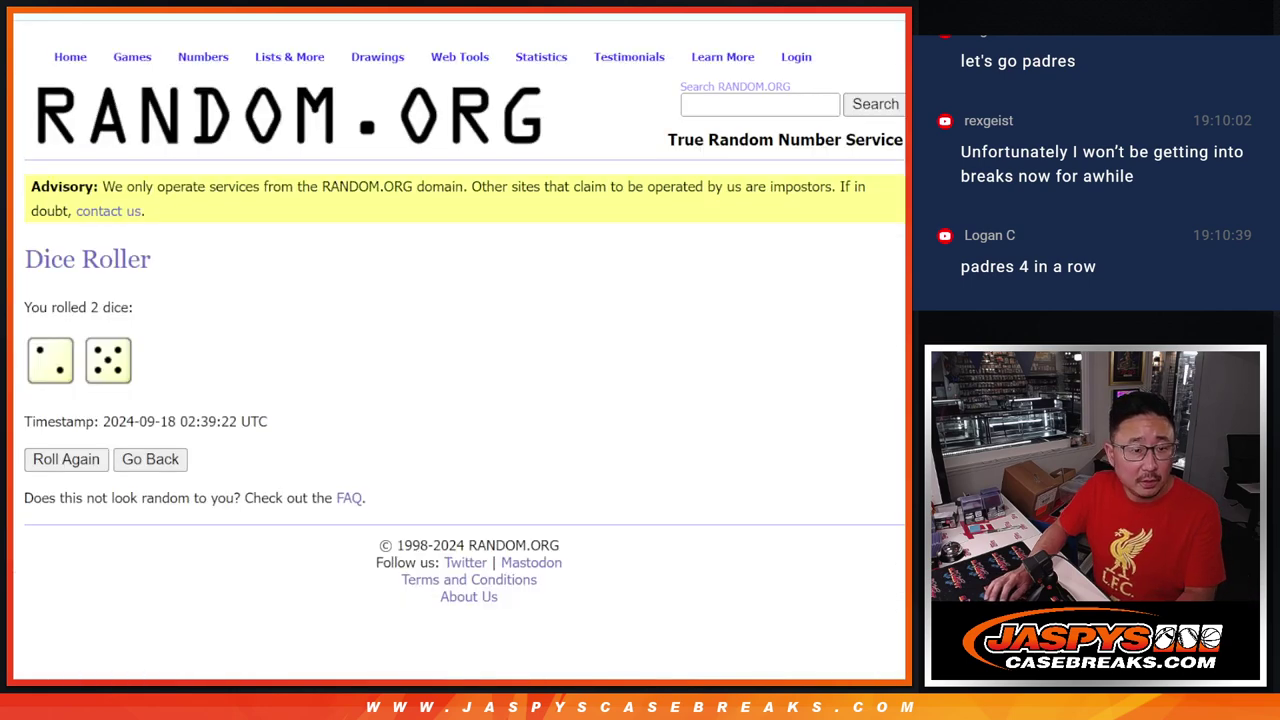
pyautogui.hotkey('ctrl', 'Tab')
pyautogui.hotkey('ctrl', 'Tab')
# Step: Shuffle the 30 MLB teams seven times, New York Mets first, and select the list
pyautogui.scroll(-3, 365, 486)
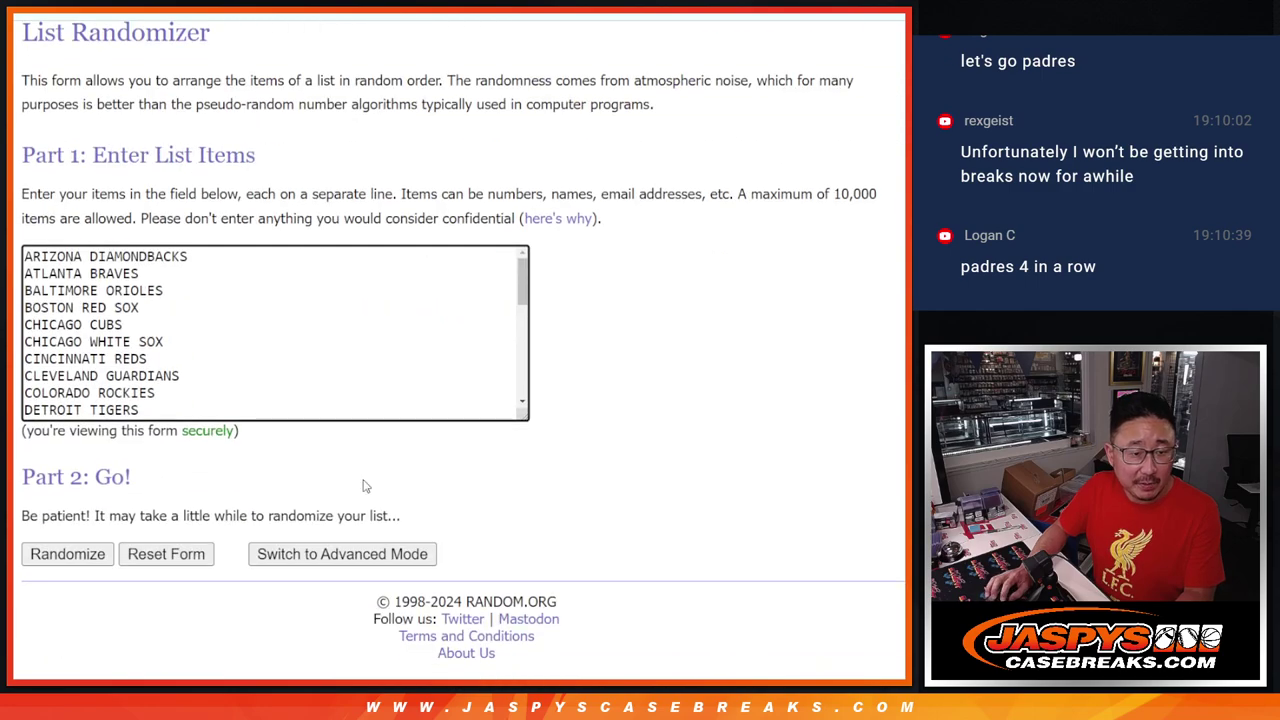
pyautogui.click(47, 558)
pyautogui.scroll(-5, 47, 558)
pyautogui.click(46, 555)
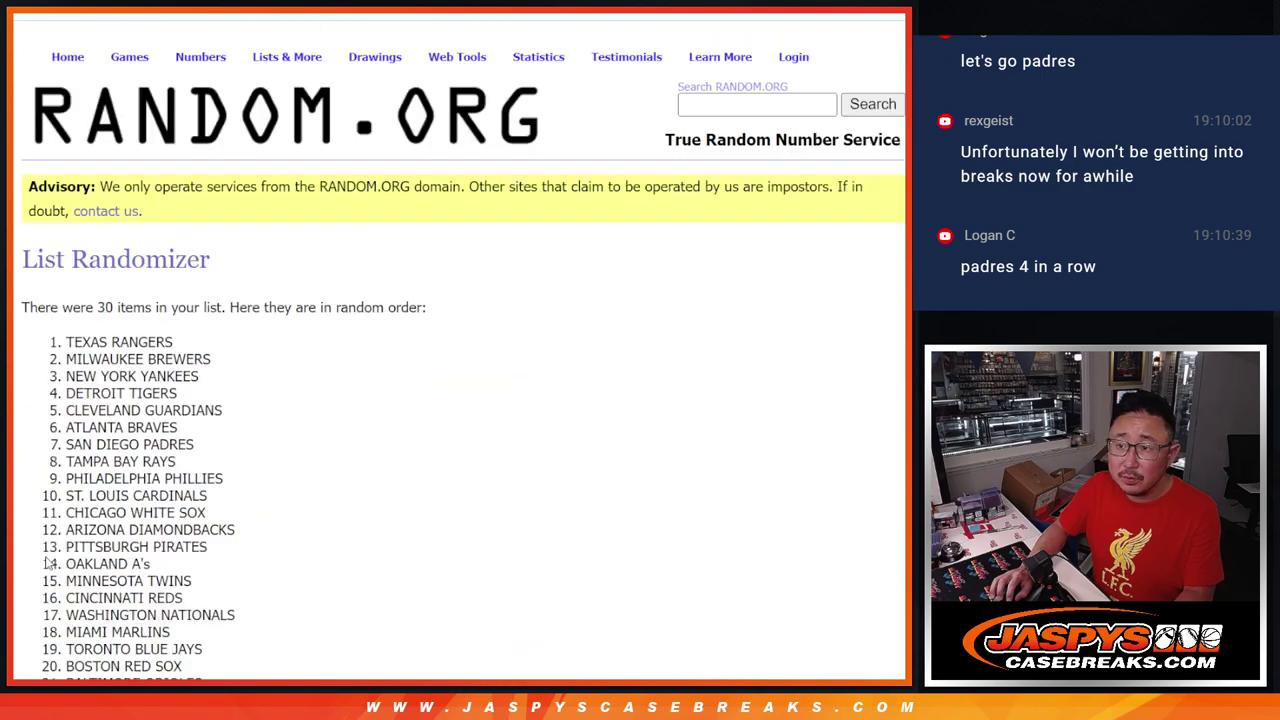
pyautogui.scroll(-5, 47, 563)
pyautogui.click(47, 558)
pyautogui.scroll(-5, 47, 558)
pyautogui.scroll(-5, 47, 558)
pyautogui.click(47, 558)
pyautogui.scroll(-5, 47, 558)
pyautogui.scroll(-5, 47, 558)
pyautogui.click(47, 558)
pyautogui.scroll(-4, 346, 397)
pyautogui.scroll(2, 288, 292)
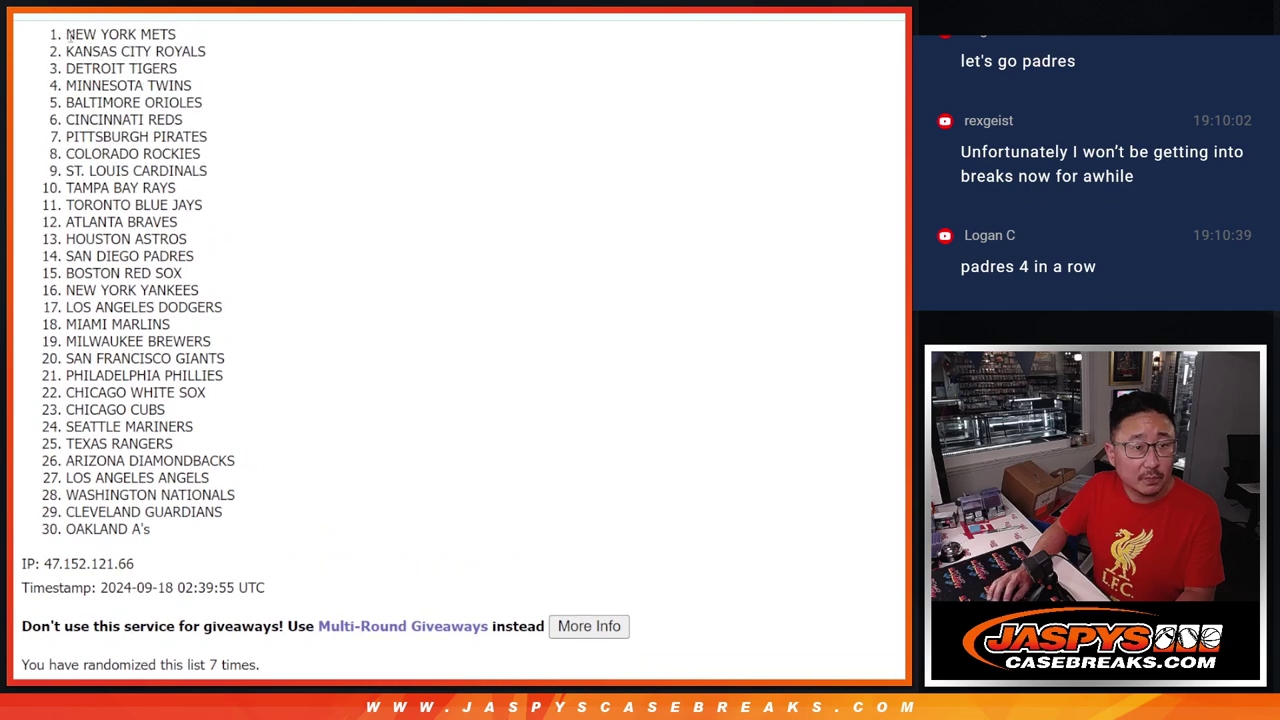
pyautogui.moveTo(88, 44); pyautogui.dragTo(211, 531)
pyautogui.hotkey('ctrl', 'c')
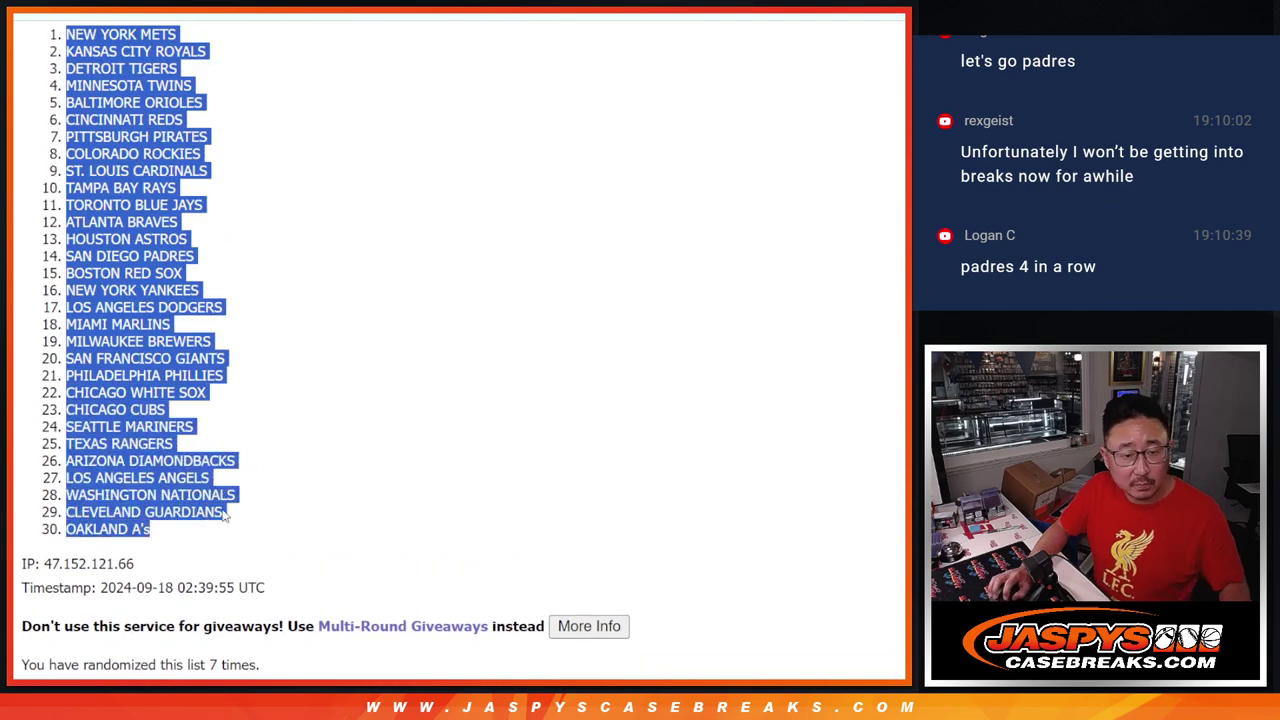
# Step: Paste the teams into column B from B1 and set the whole sheet to Oxygen, size 12
pyautogui.hotkey('alt', 'Tab')
pyautogui.click(184, 156)
pyautogui.hotkey('ctrl', 'v')
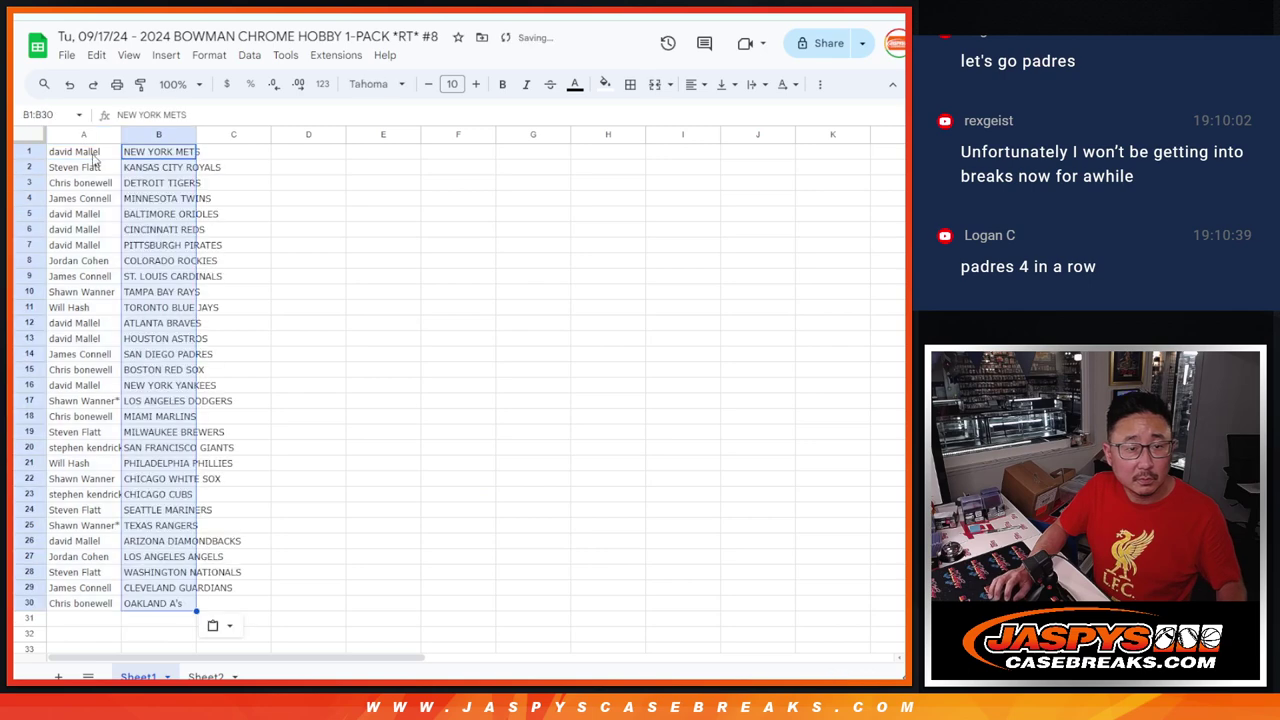
pyautogui.click(30, 133)
pyautogui.click(375, 84)
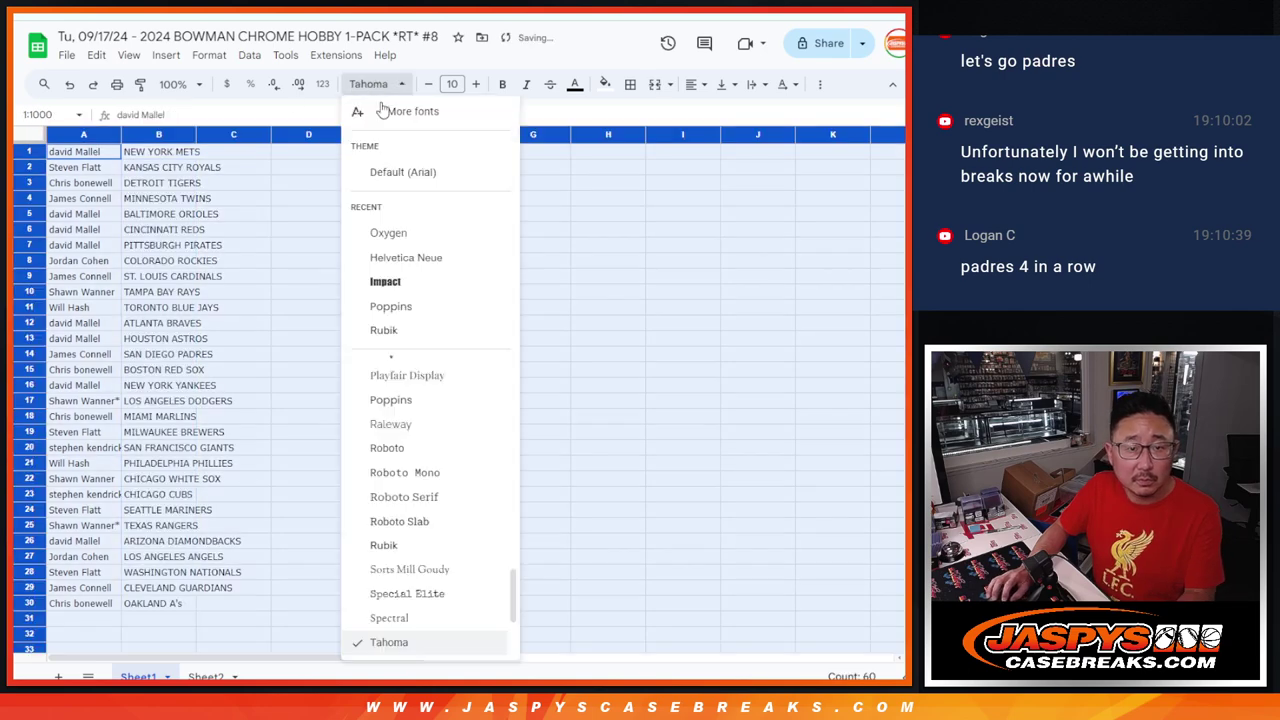
pyautogui.click(386, 234)
pyautogui.click(453, 84)
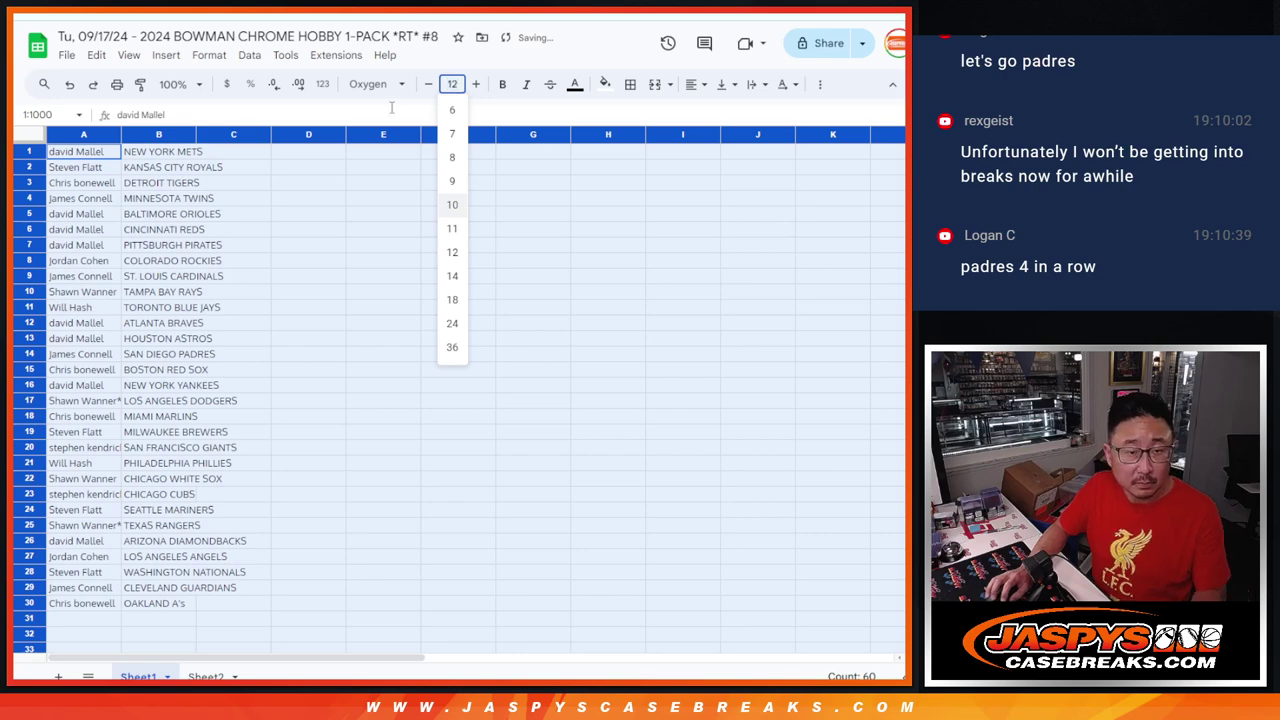
pyautogui.click(452, 252)
# Step: Zoom to 150%, autofit the column widths, and check rows 1–30
pyautogui.click(173, 84)
pyautogui.click(178, 228)
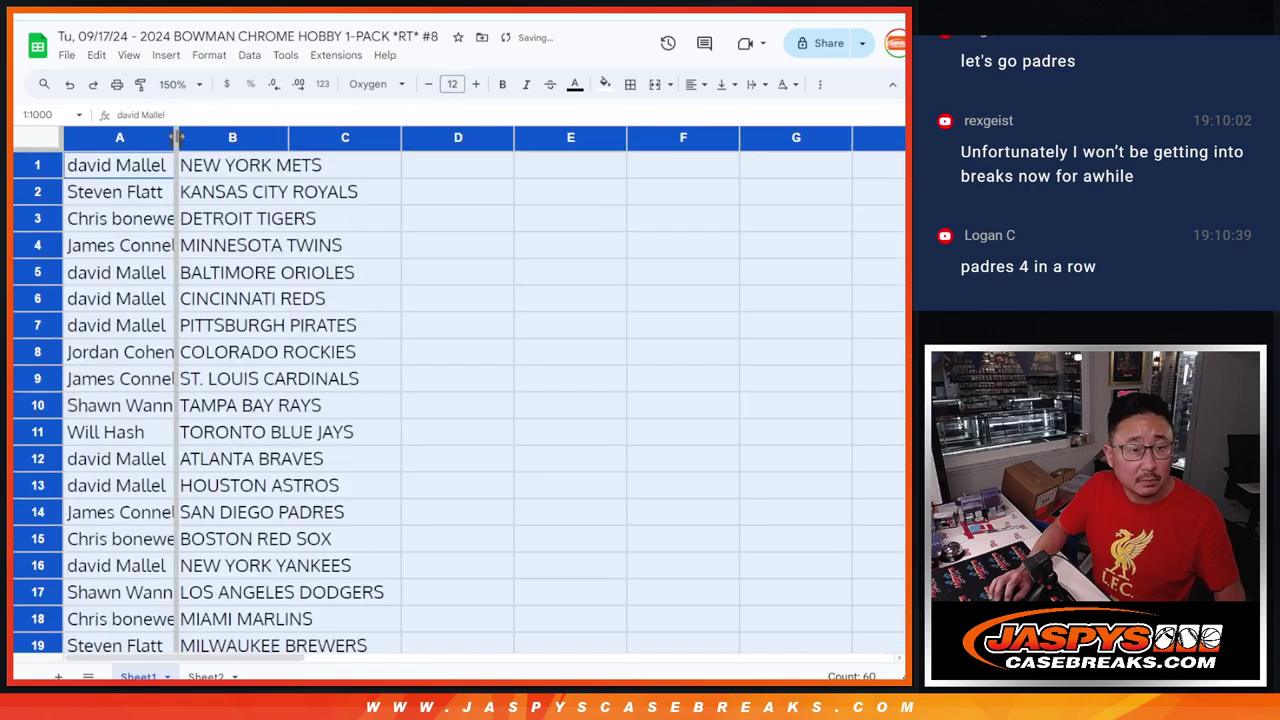
pyautogui.doubleClick(176, 137)
pyautogui.moveTo(120, 165); pyautogui.dragTo(320, 539)
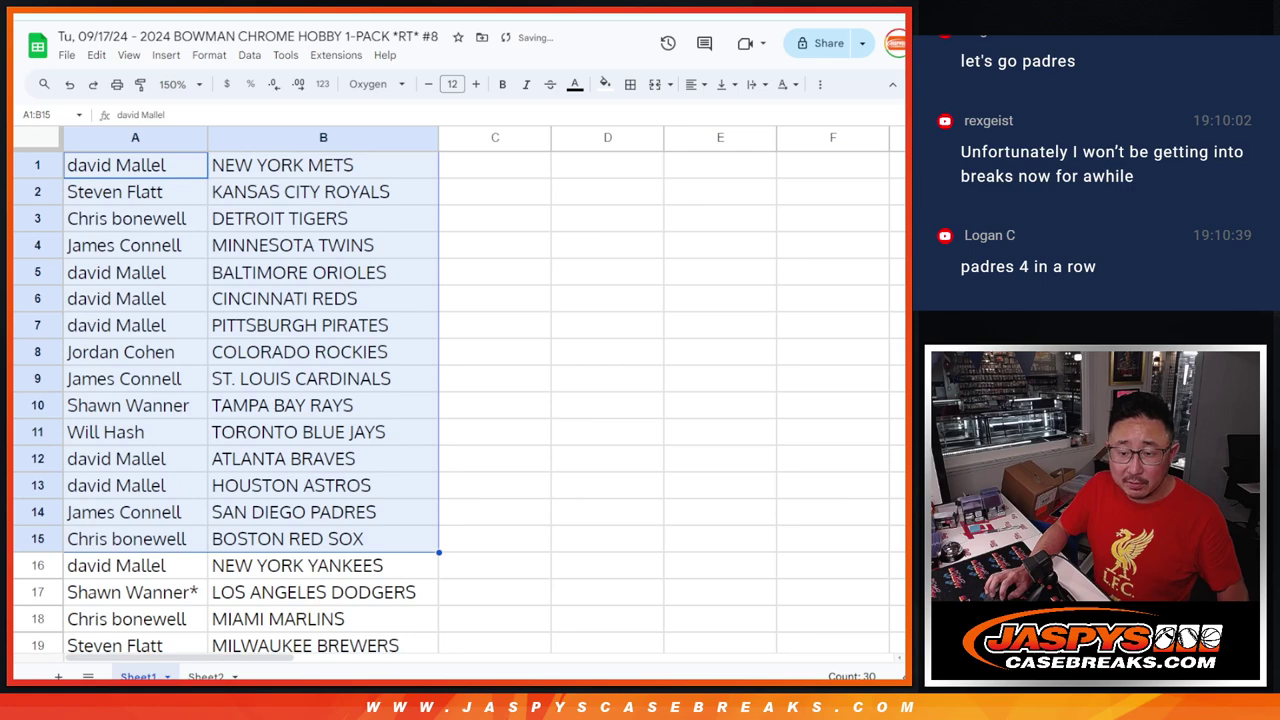
pyautogui.scroll(-5, 316, 355)
pyautogui.click(112, 210)
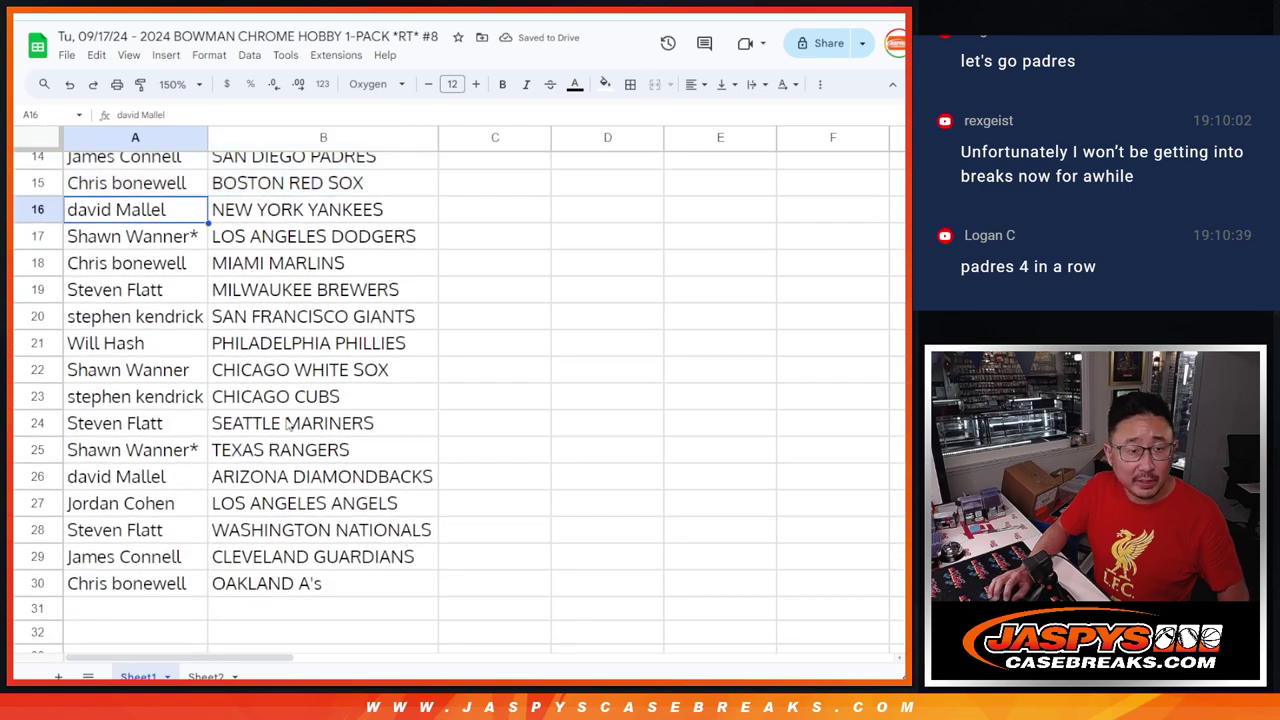
pyautogui.keyDown('shift'); pyautogui.click(256, 581); pyautogui.keyUp('shift')
pyautogui.scroll(5, 441, 327)
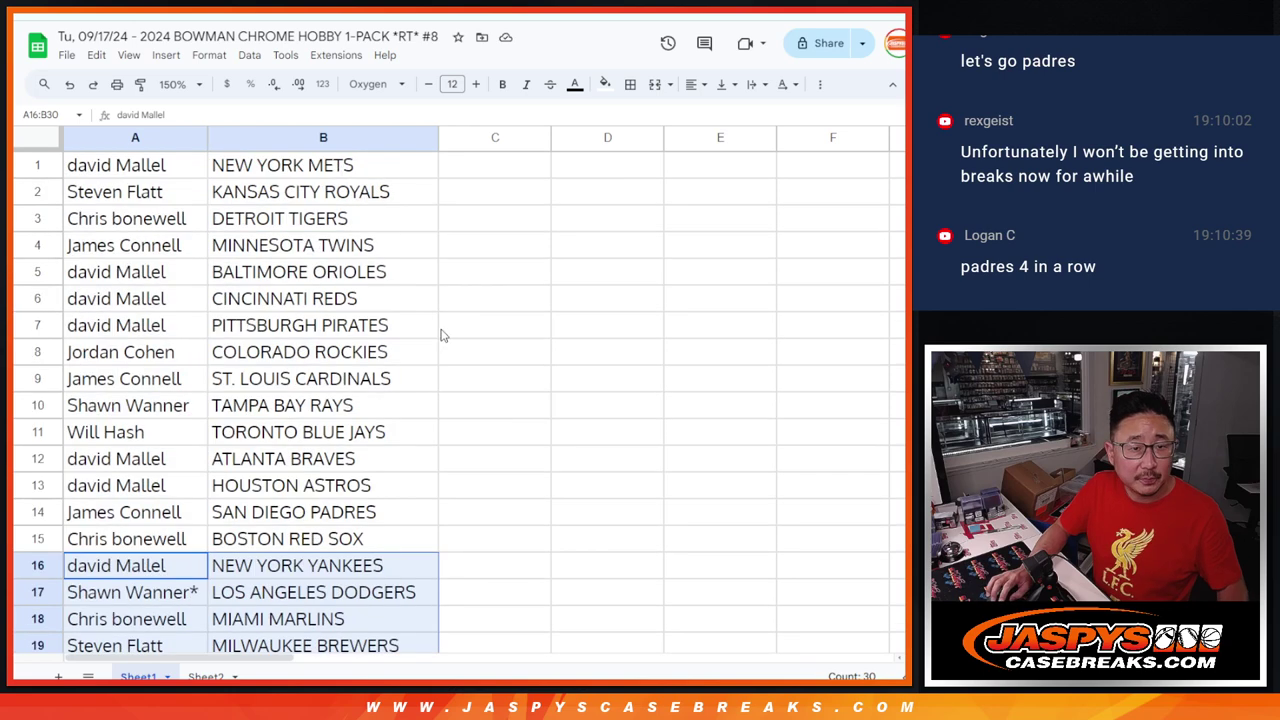
# Step: Zoom back to 90% and sort the sheet A→Z by the team column B
pyautogui.click(176, 86)
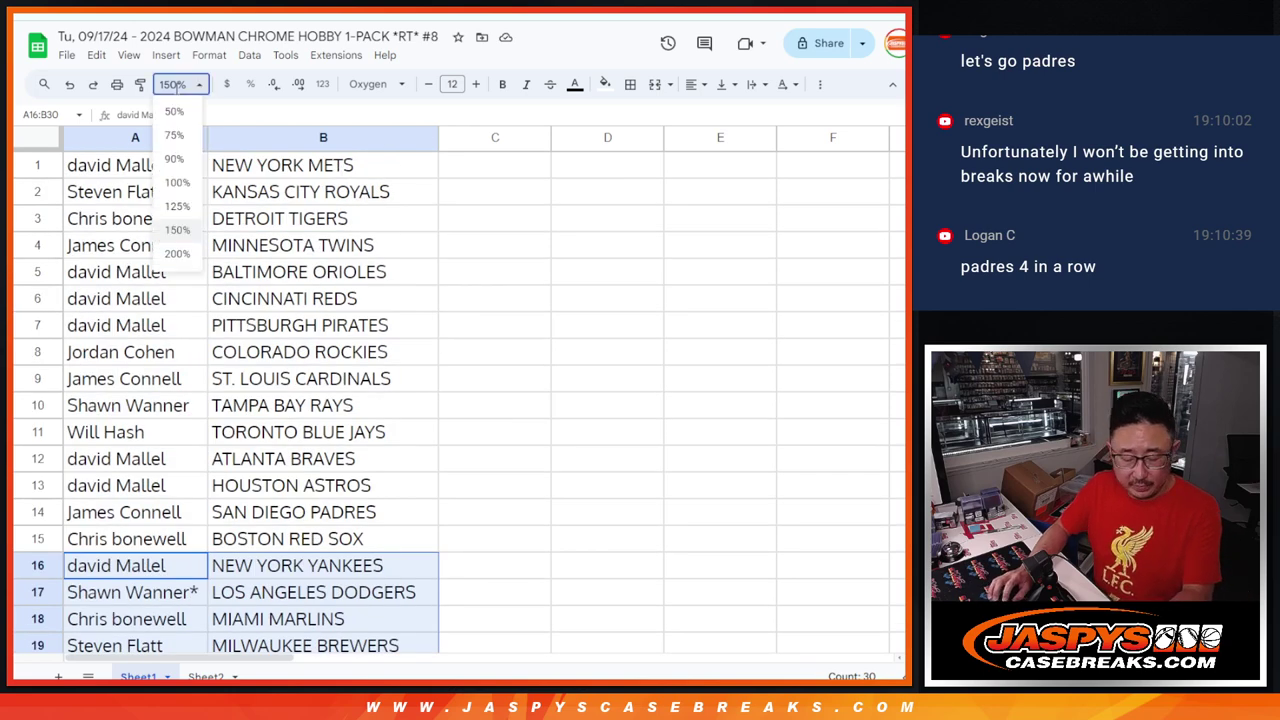
pyautogui.click(174, 158)
pyautogui.click(200, 135)
pyautogui.rightClick(200, 135)
pyautogui.click(265, 448)
# Step: Apply all borders to A1:B30 and bring up the print settings
pyautogui.moveTo(85, 150); pyautogui.dragTo(200, 623)
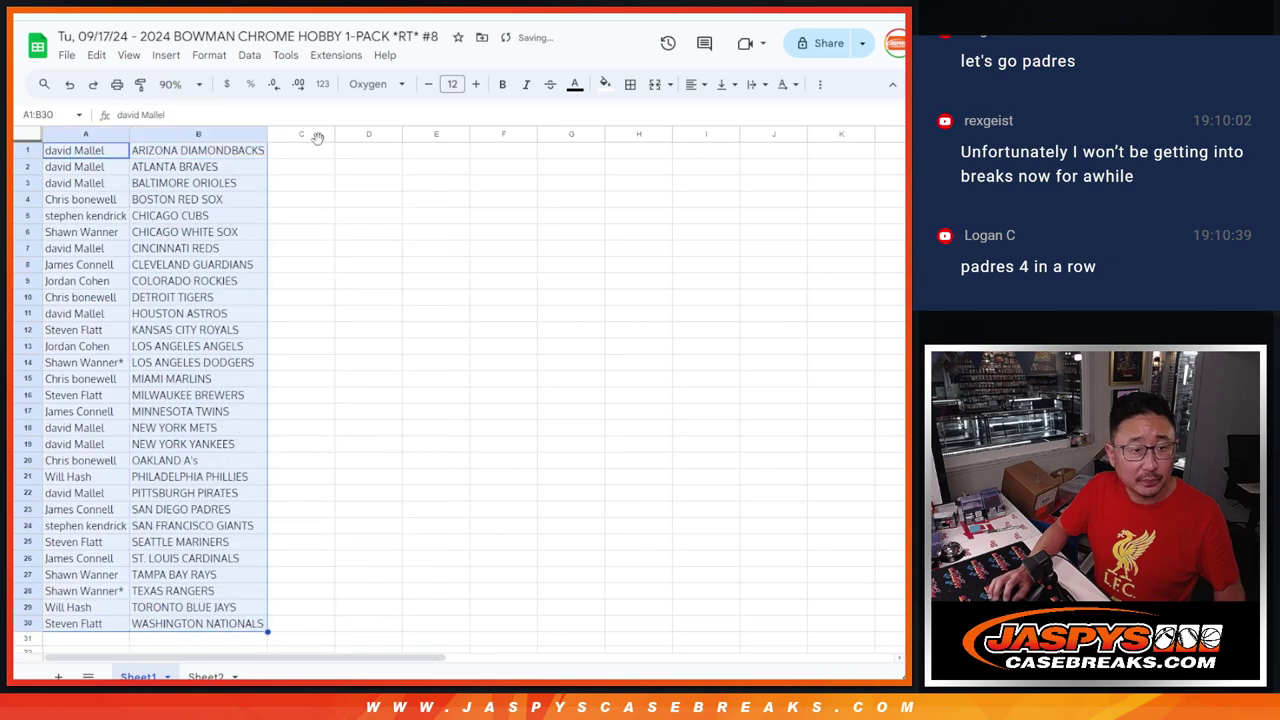
pyautogui.click(630, 84)
pyautogui.click(638, 117)
pyautogui.hotkey('ctrl', 'p')
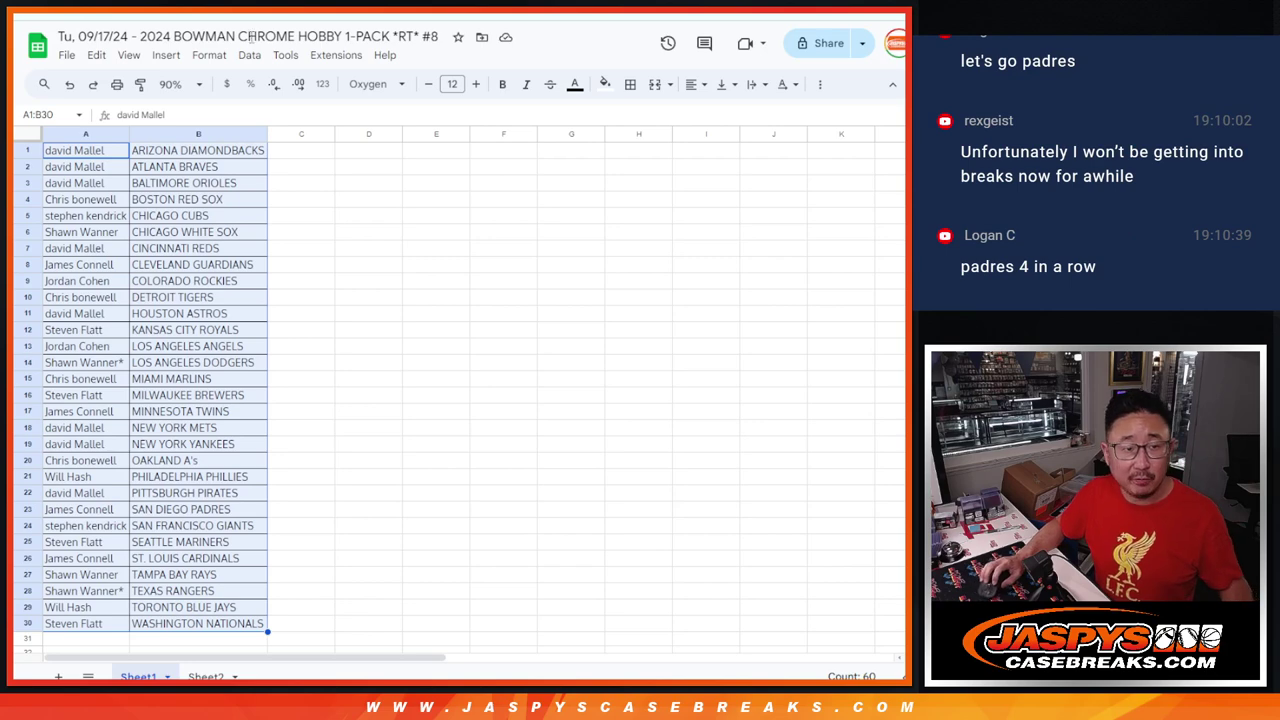
# Step: Copy the 30 names in Sheet1 A1:A30 into the List Randomizer
pyautogui.click(100, 152)
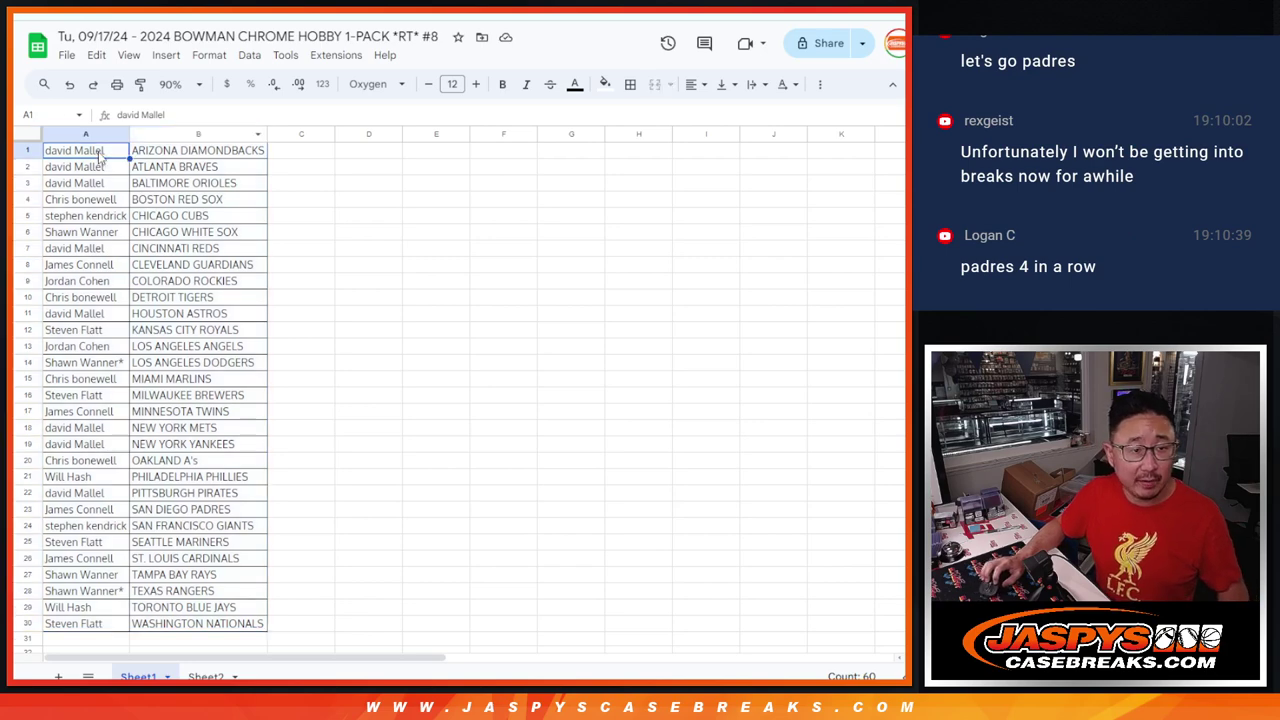
pyautogui.keyDown('shift'); pyautogui.click(107, 624); pyautogui.keyUp('shift')
pyautogui.hotkey('ctrl', 'Tab')
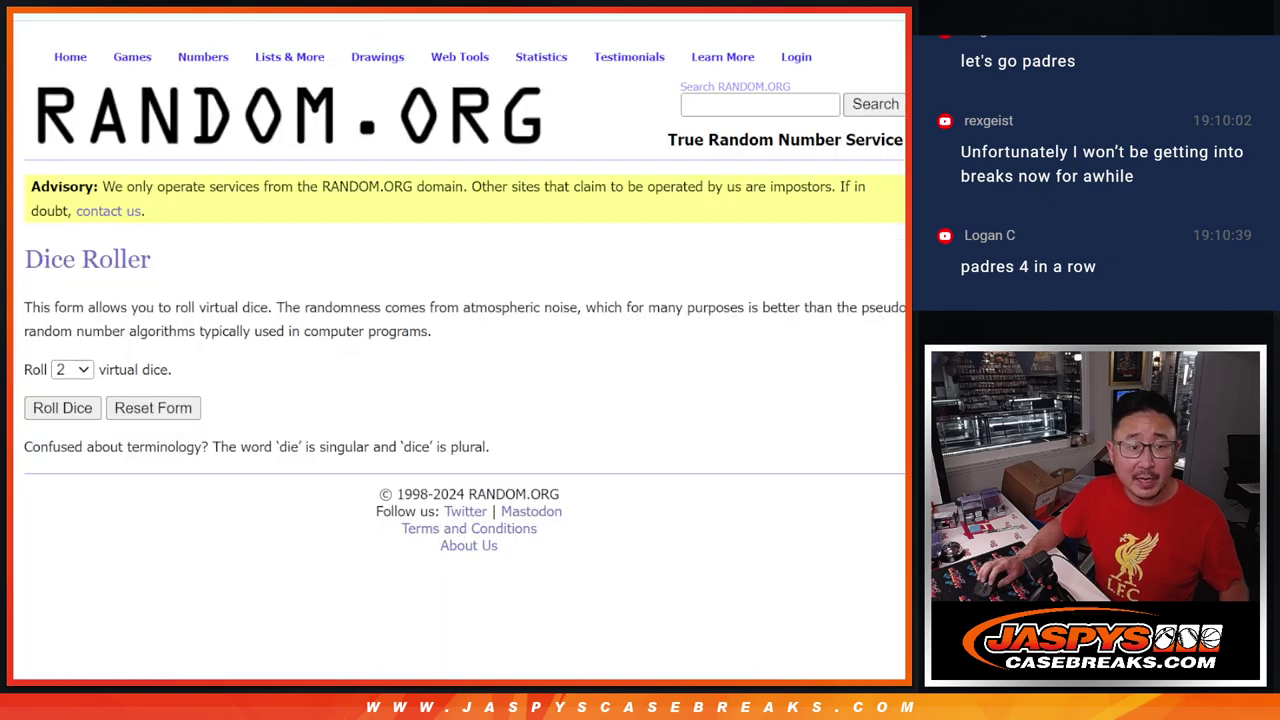
pyautogui.hotkey('ctrl', 'Tab')
pyautogui.click(346, 537)
pyautogui.hotkey('ctrl', 'v')
pyautogui.scroll(2, 391, 548)
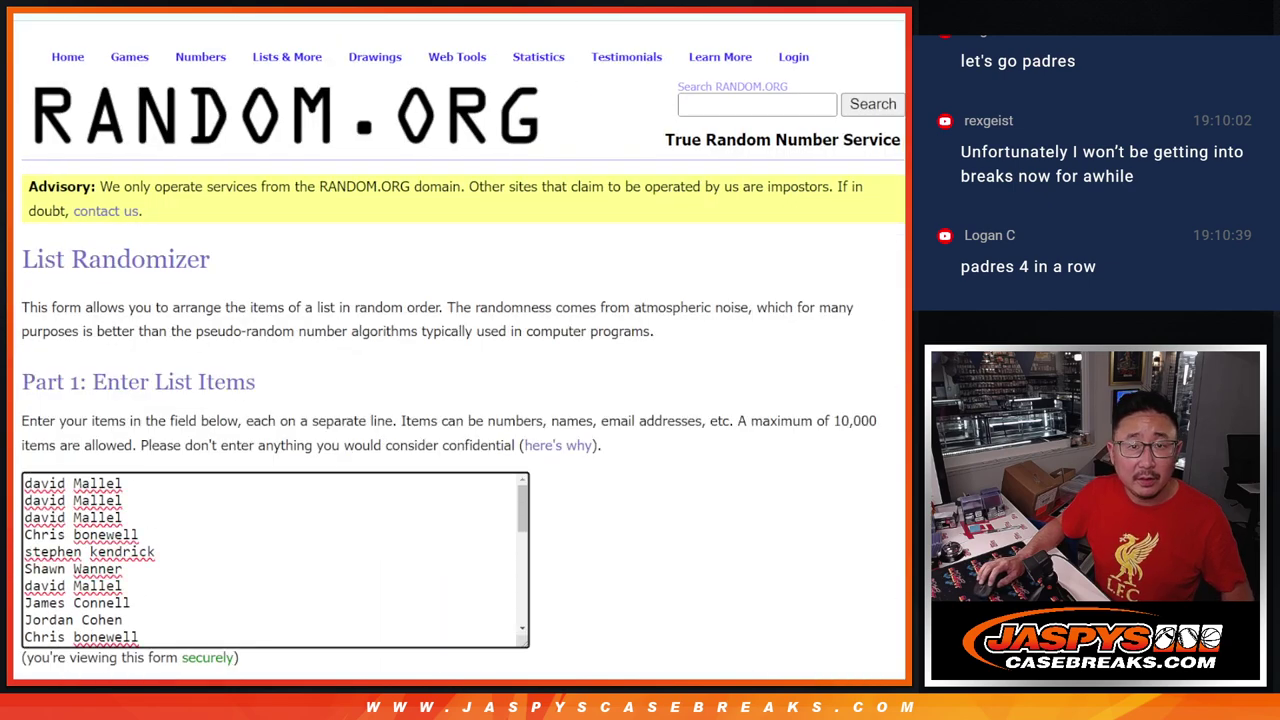
# Step: Roll two dice for 1 and 4, then zoom Sheet2 to 150% with row 8 selected
pyautogui.hotkey('ctrl', 'shift', 'Tab')
pyautogui.click(62, 408)
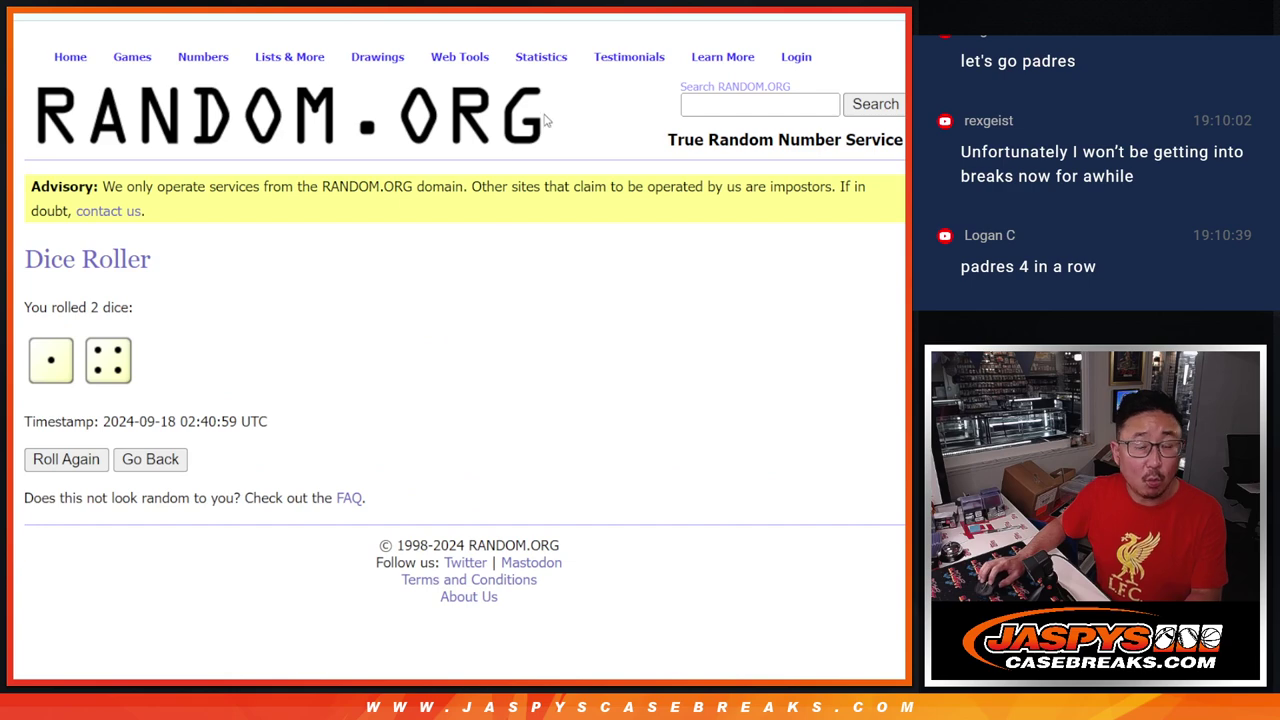
pyautogui.hotkey('ctrl', 'shift', 'Tab')
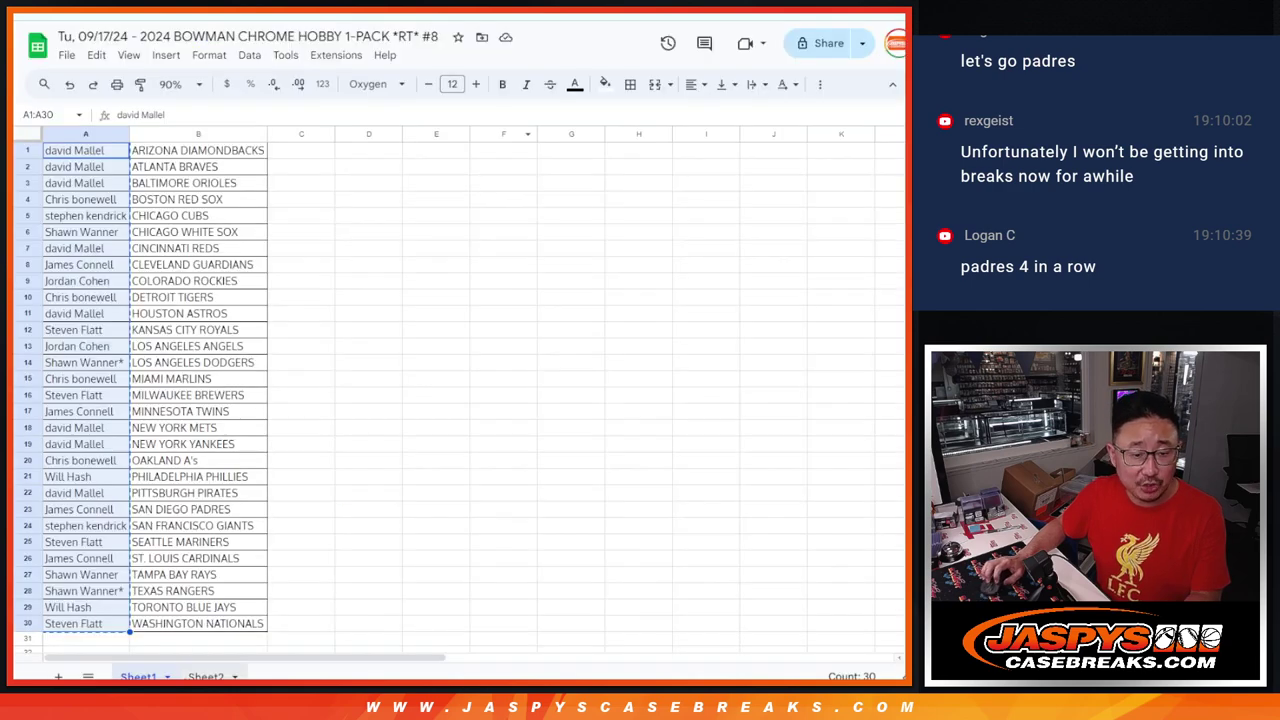
pyautogui.hotkey('ctrl', 'shift', 'pagedown')
pyautogui.click(31, 318)
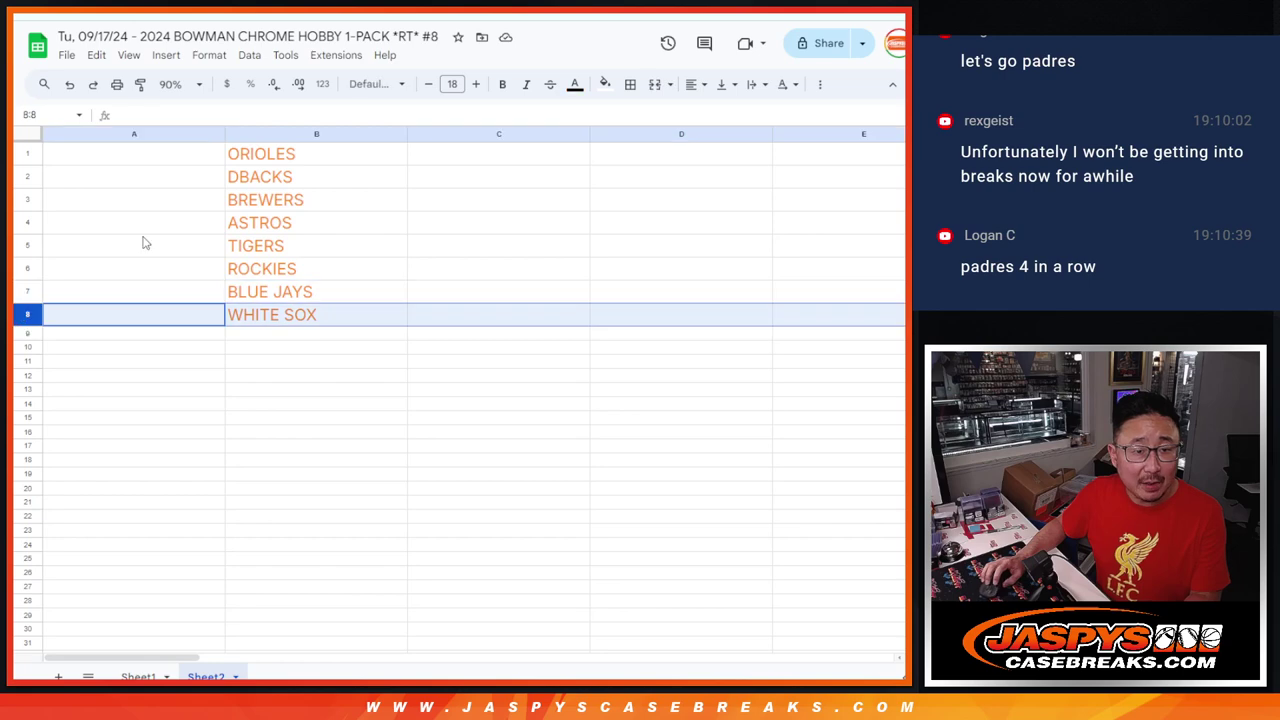
pyautogui.click(175, 84)
pyautogui.click(180, 227)
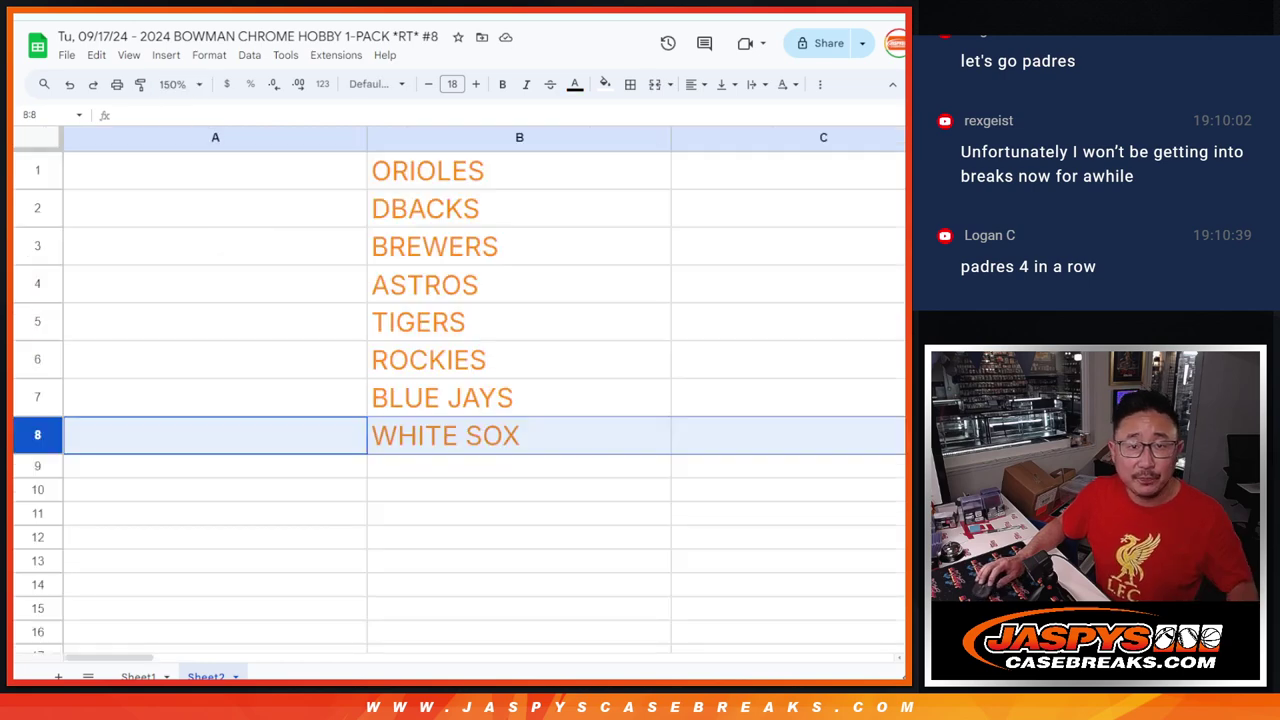
pyautogui.hotkey('ctrl', 'Tab')
# Step: Randomize the 30-name list five times to match the dice total
pyautogui.hotkey('ctrl', 'Tab')
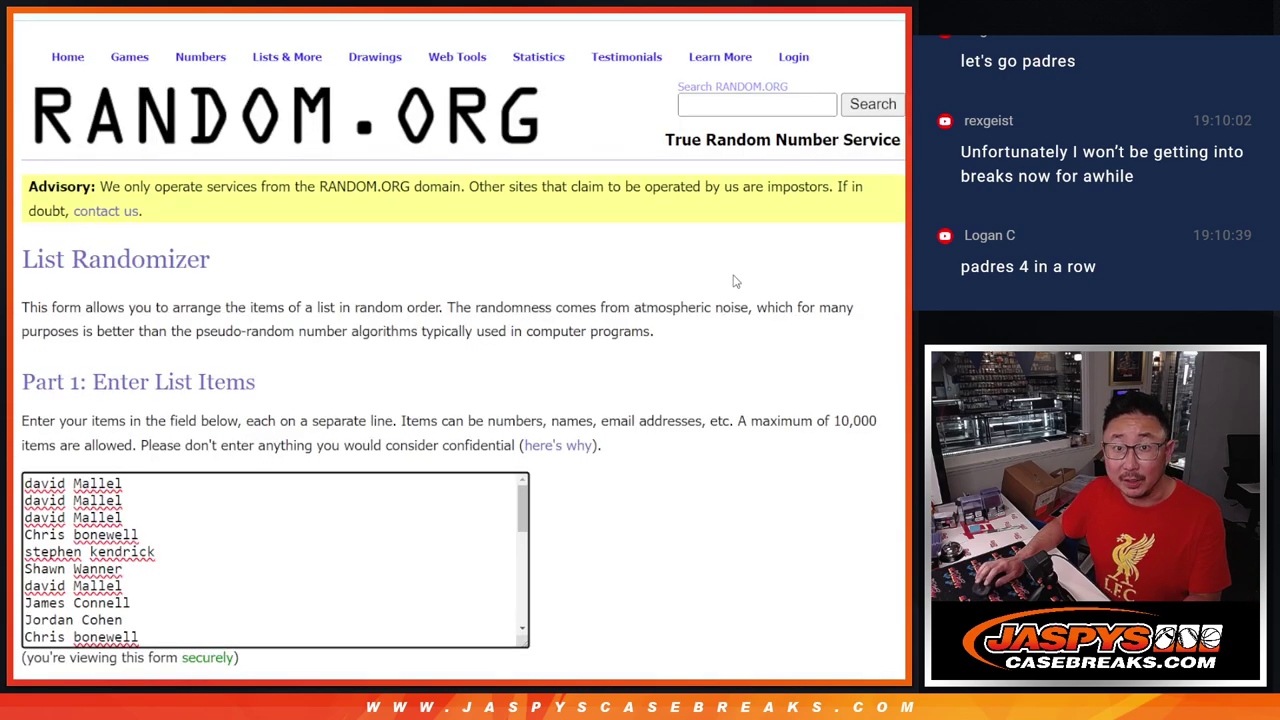
pyautogui.scroll(-3, 731, 283)
pyautogui.hotkey('ctrl', 'shift', 'Tab')
pyautogui.hotkey('ctrl', 'Tab')
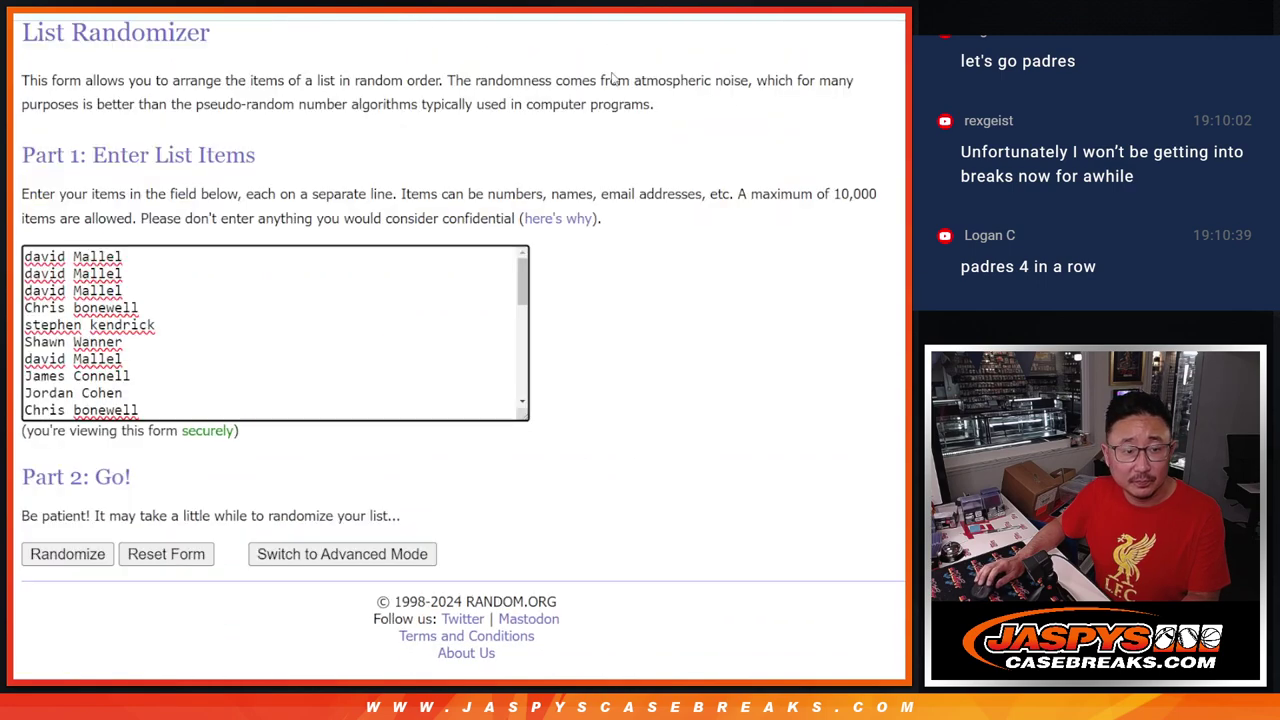
pyautogui.click(55, 557)
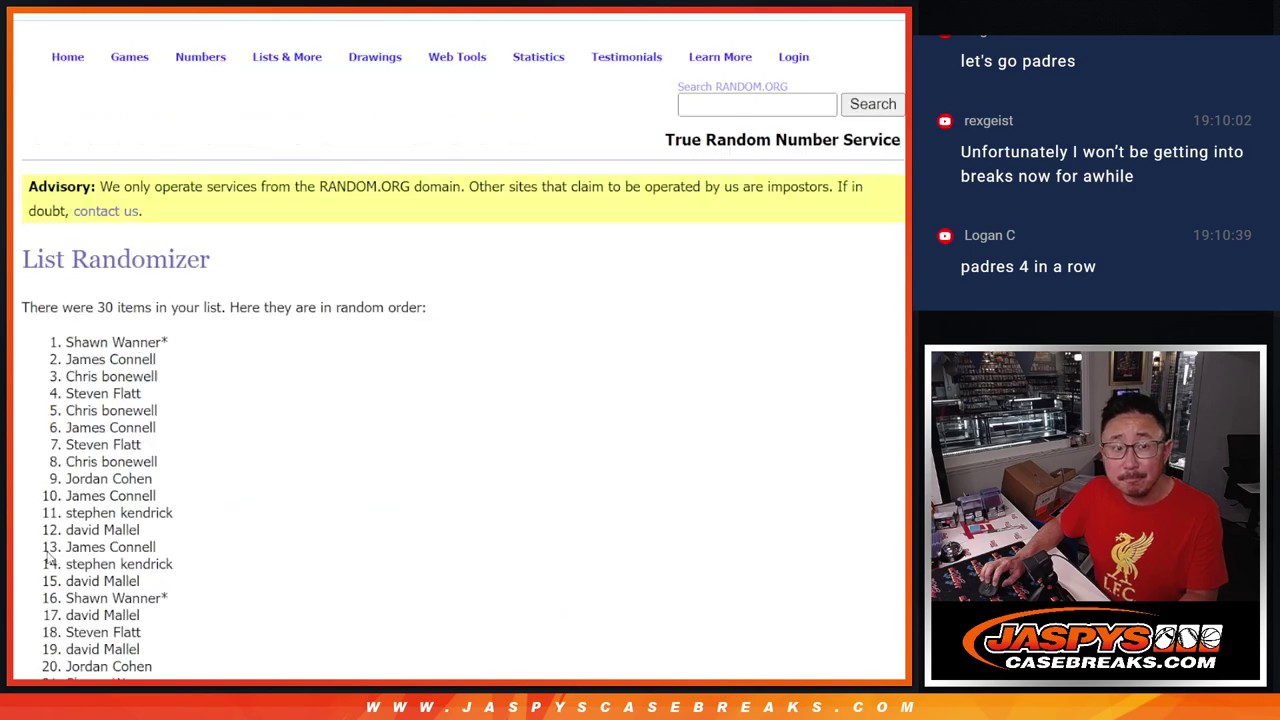
pyautogui.scroll(-4, 50, 557)
pyautogui.click(50, 555)
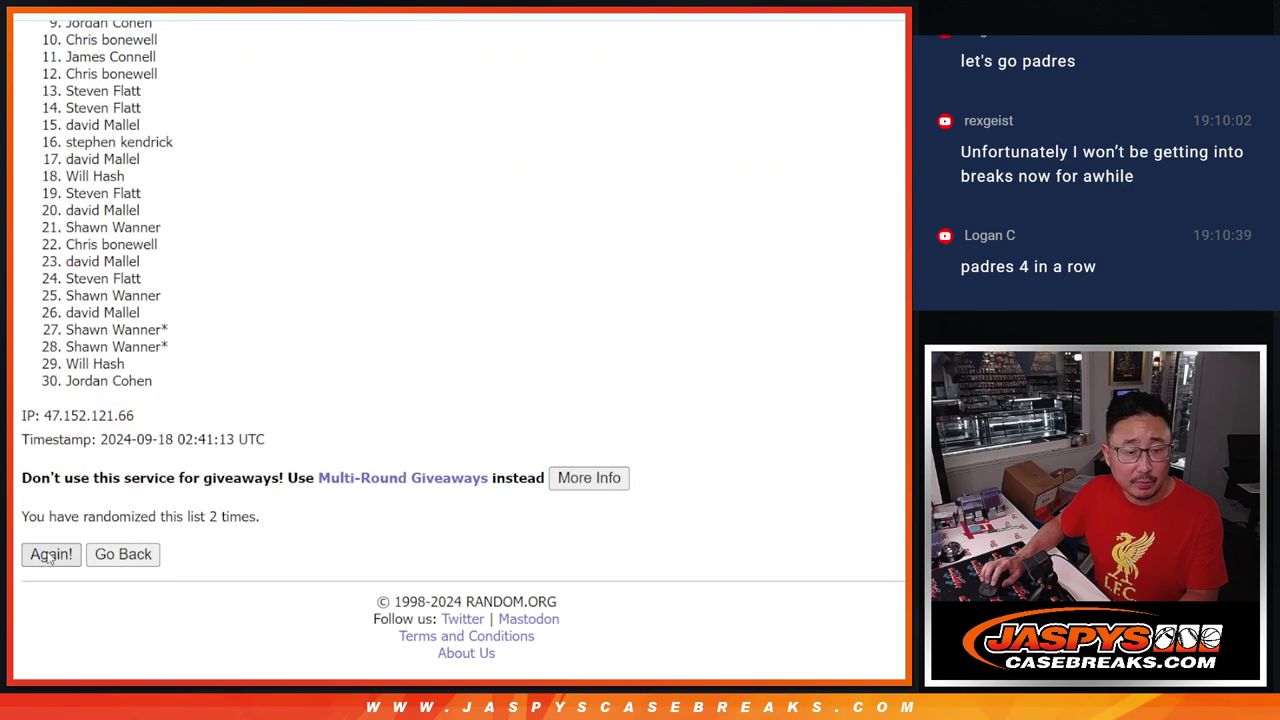
pyautogui.click(50, 555)
pyautogui.click(50, 556)
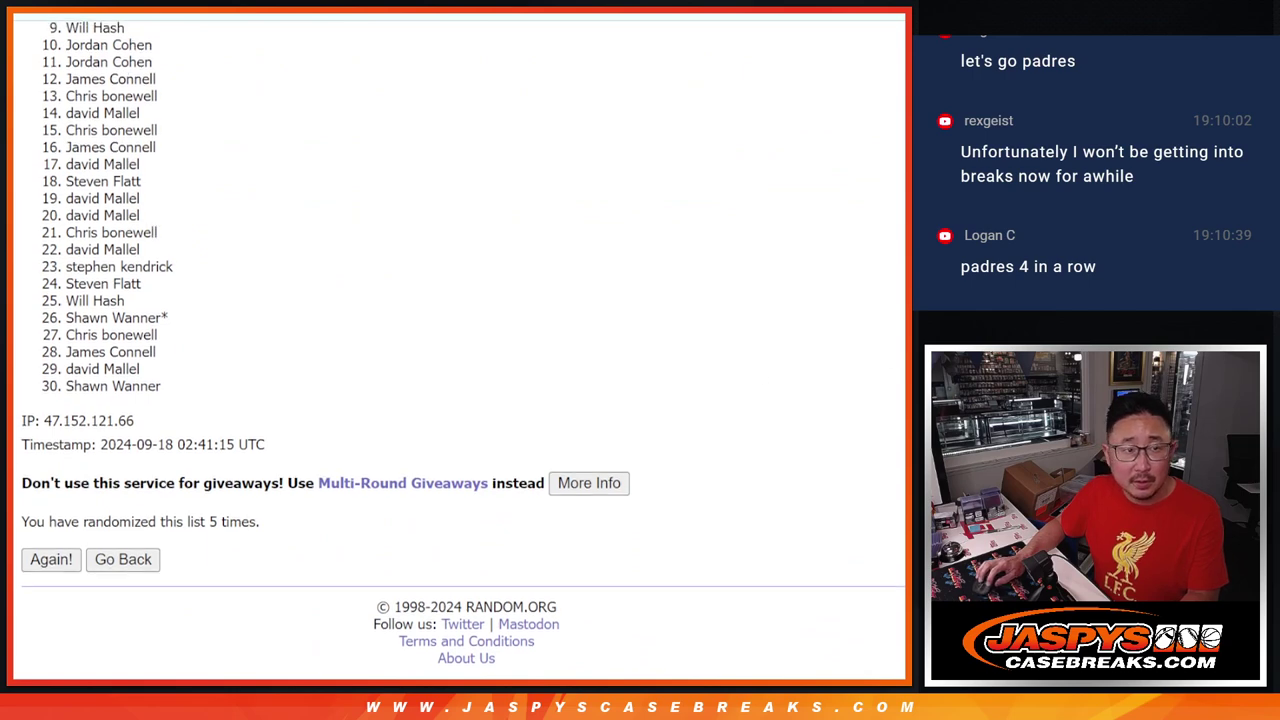
pyautogui.moveTo(200, 522); pyautogui.dragTo(265, 527)
pyautogui.click(265, 527)
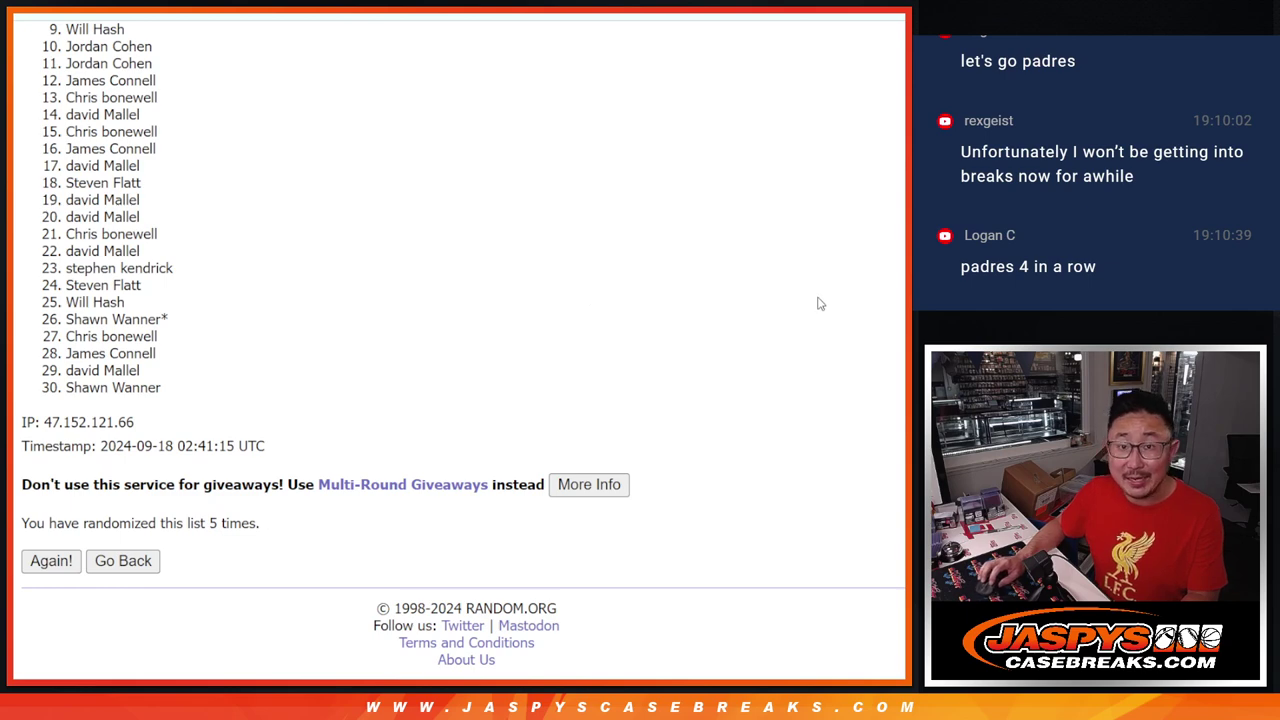
pyautogui.scroll(1, 460, 350)
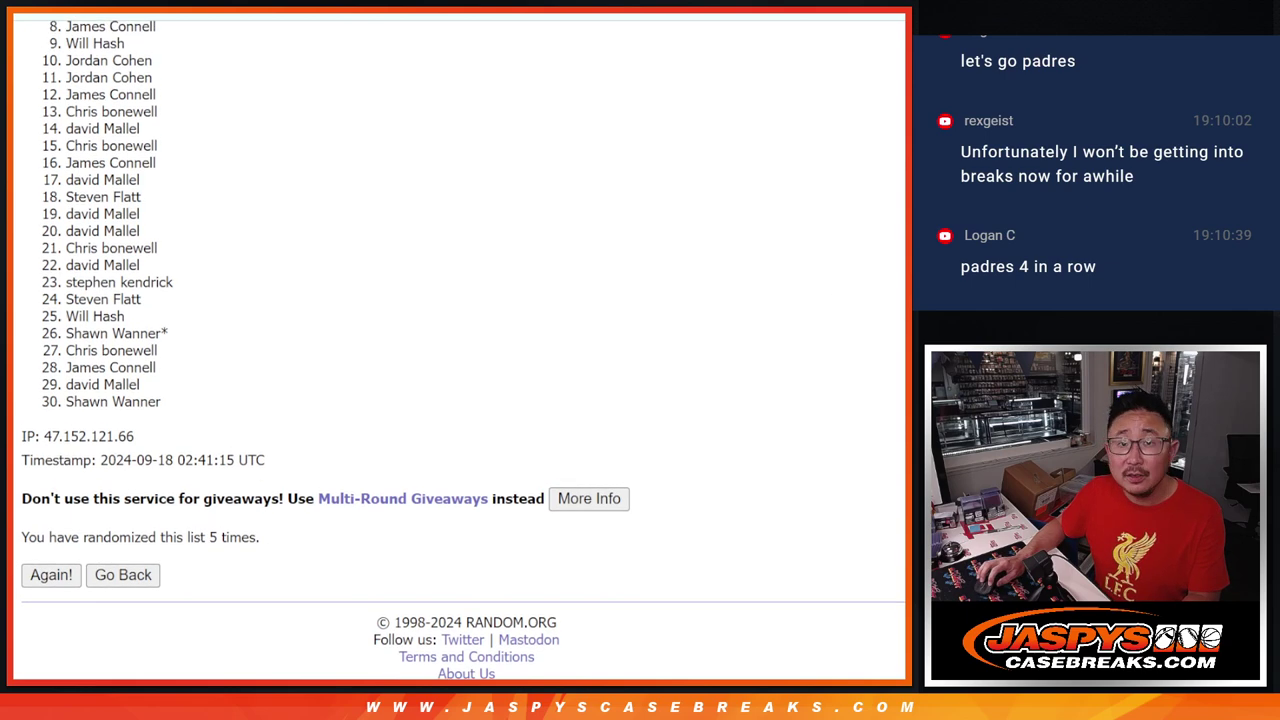
pyautogui.scroll(1, 460, 350)
pyautogui.scroll(1, 460, 350)
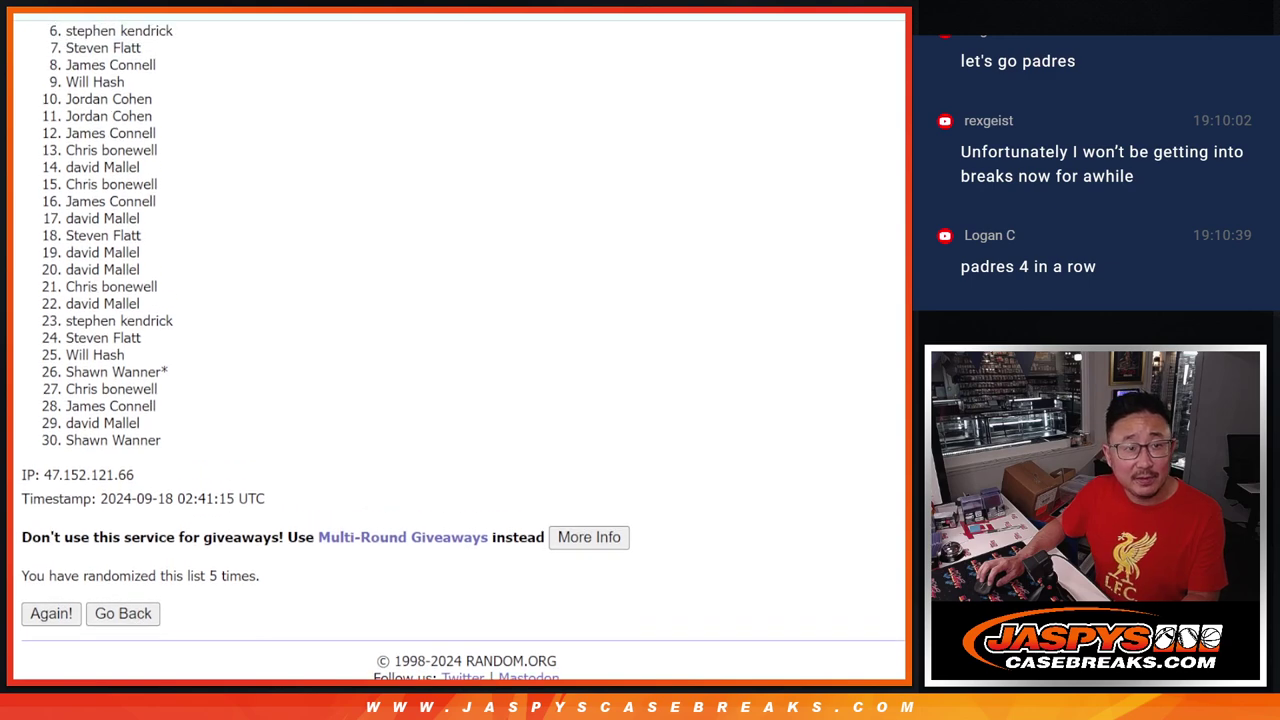
pyautogui.scroll(1, 460, 350)
pyautogui.scroll(1, 460, 350)
pyautogui.scroll(1, 460, 350)
pyautogui.scroll(1, 460, 350)
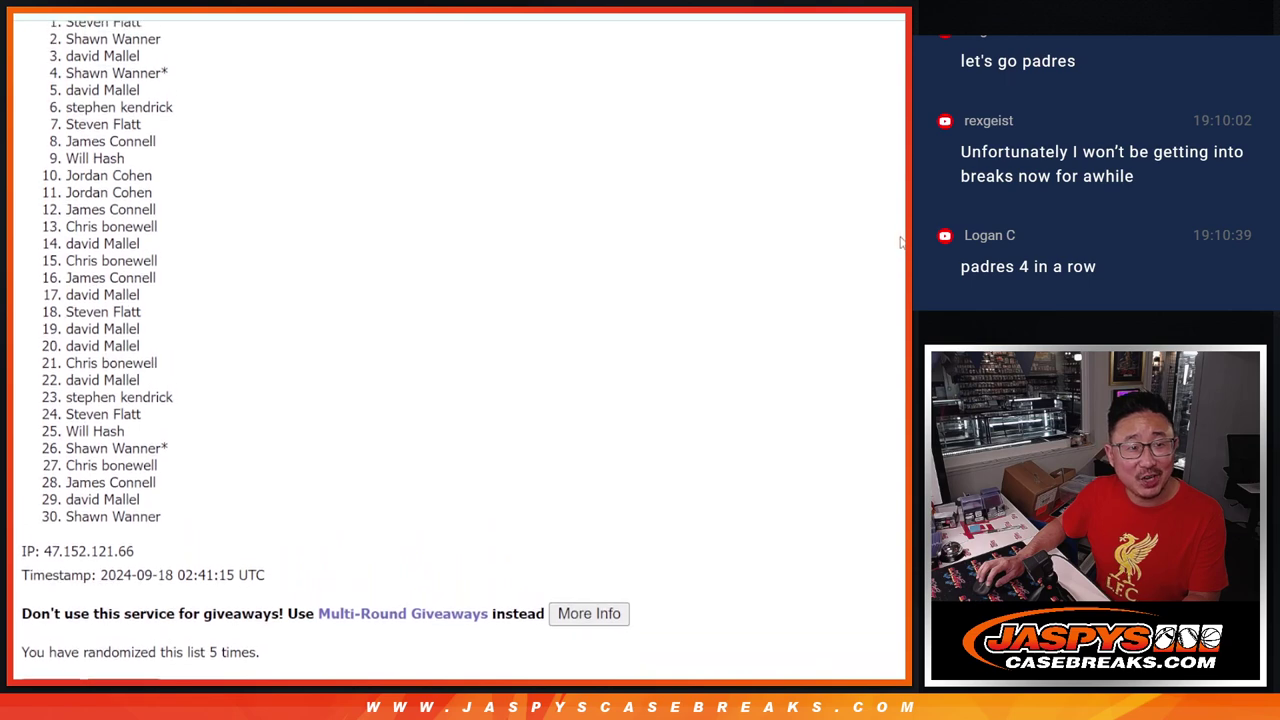
pyautogui.scroll(1, 460, 350)
pyautogui.moveTo(67, 34); pyautogui.dragTo(193, 152)
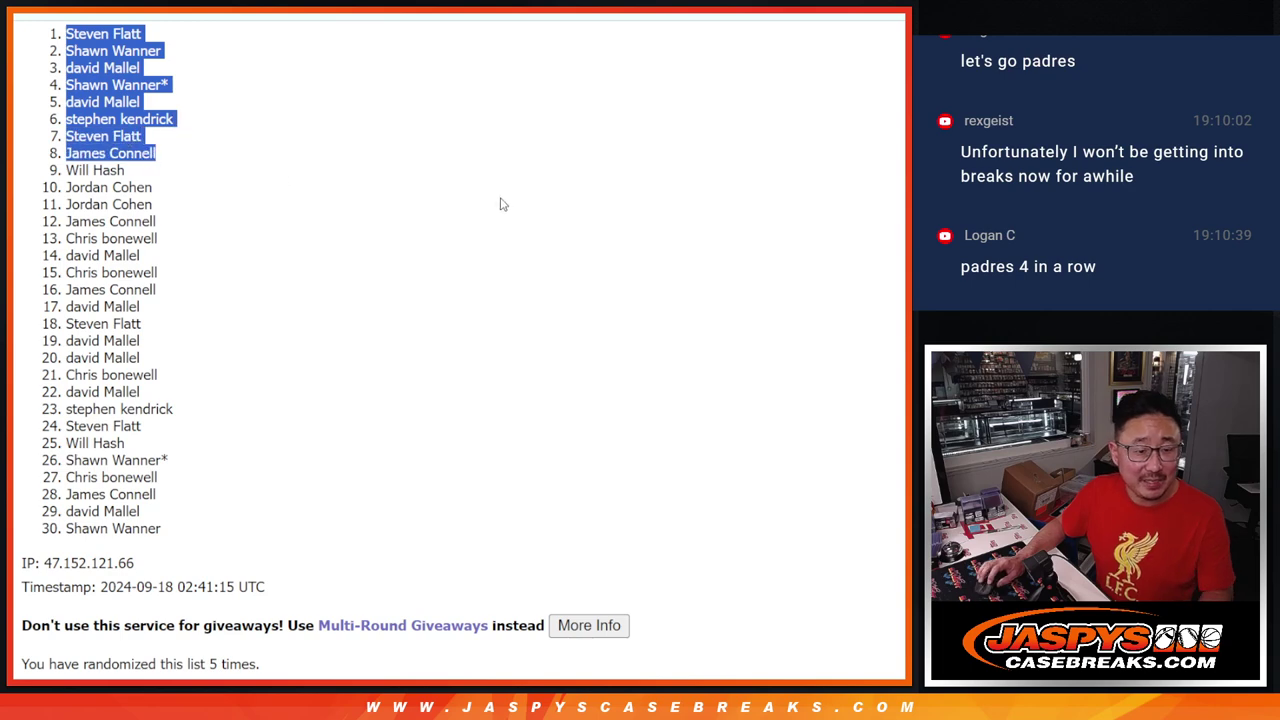
# Step: Paste the eight names into Sheet2 from A1 at font size 18
pyautogui.hotkey('ctrl', 'Tab')
pyautogui.hotkey('ctrl', 'Tab')
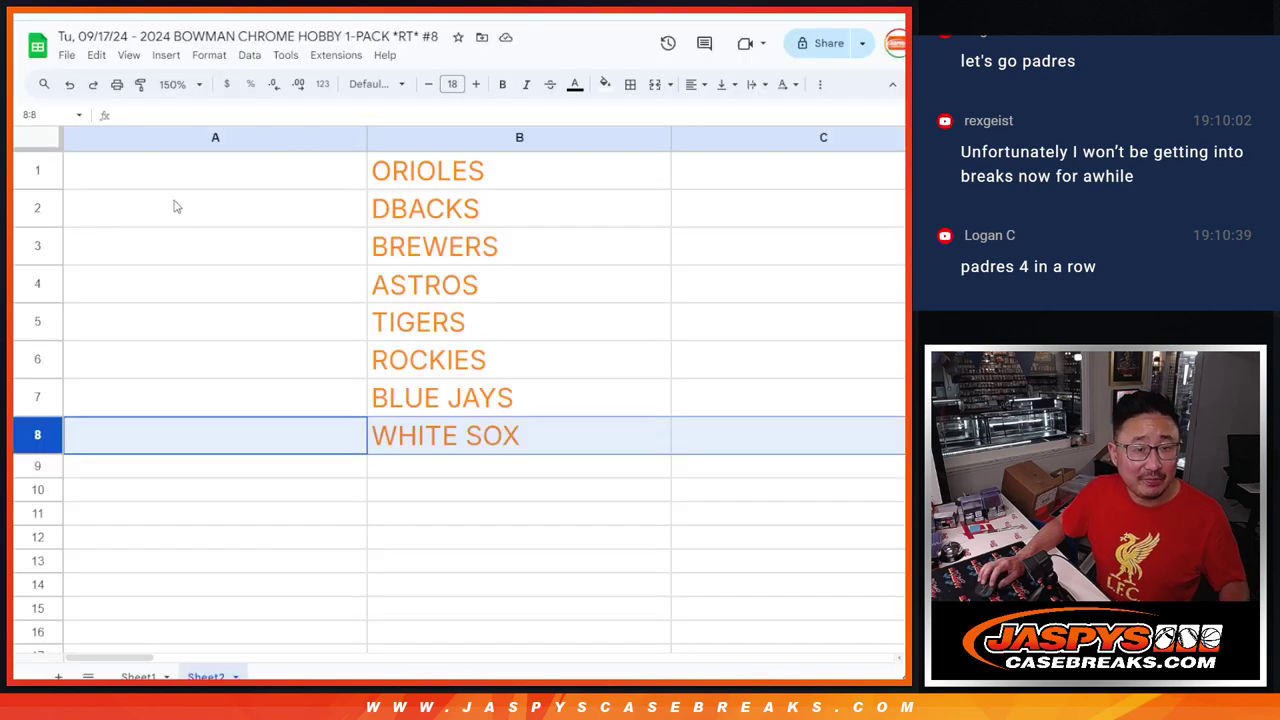
pyautogui.click(214, 170)
pyautogui.hotkey('ctrl', 'v')
pyautogui.click(452, 84)
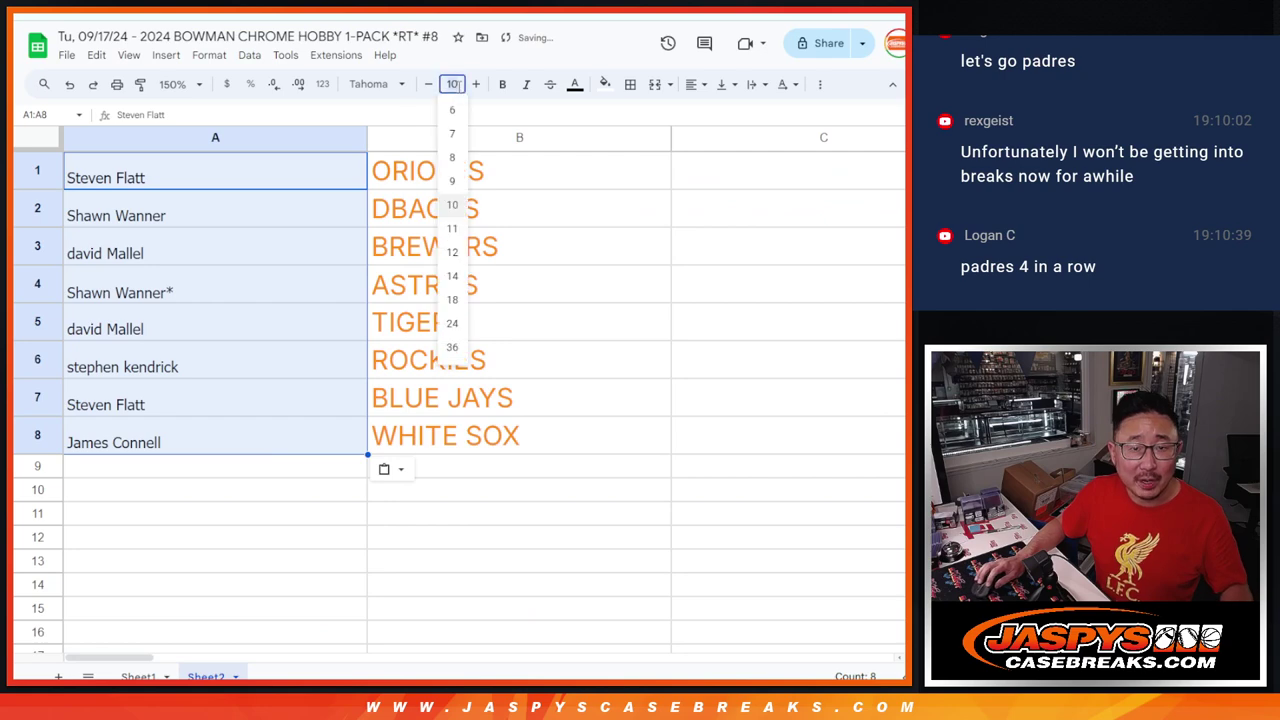
pyautogui.click(458, 308)
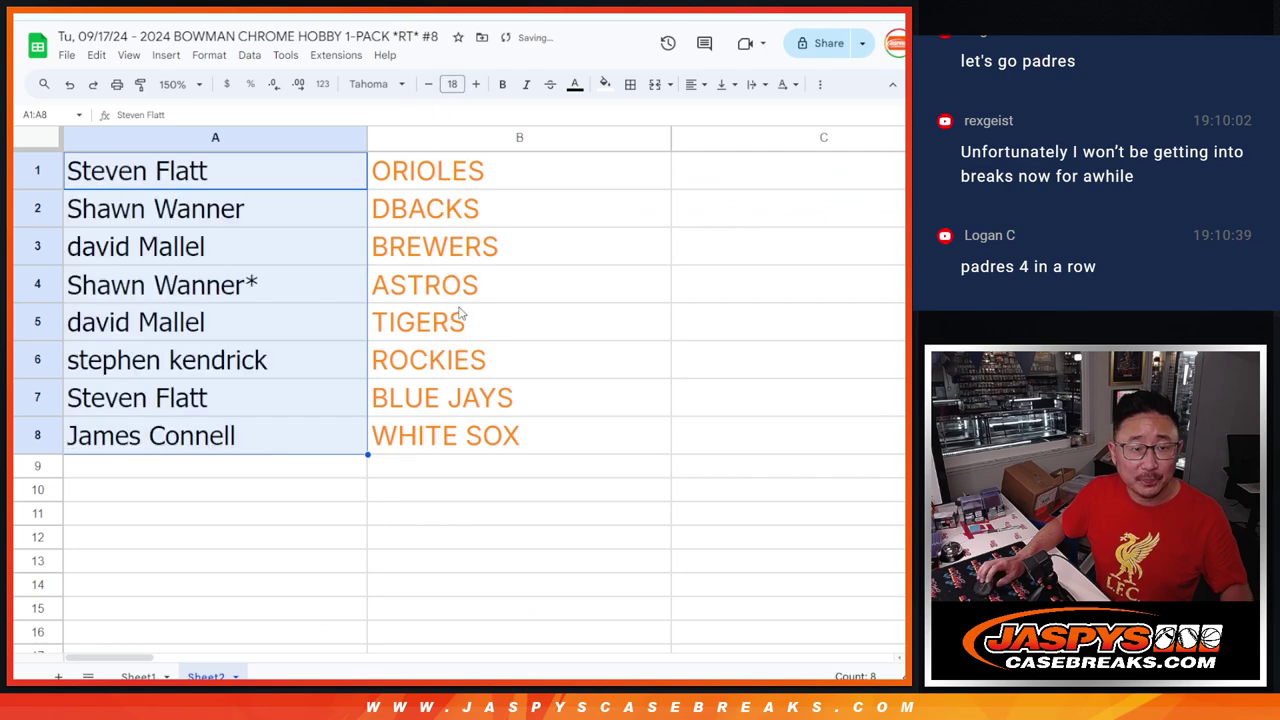
# Step: Append the tag /bcpk8 to the first name in A1
pyautogui.doubleClick(298, 172)
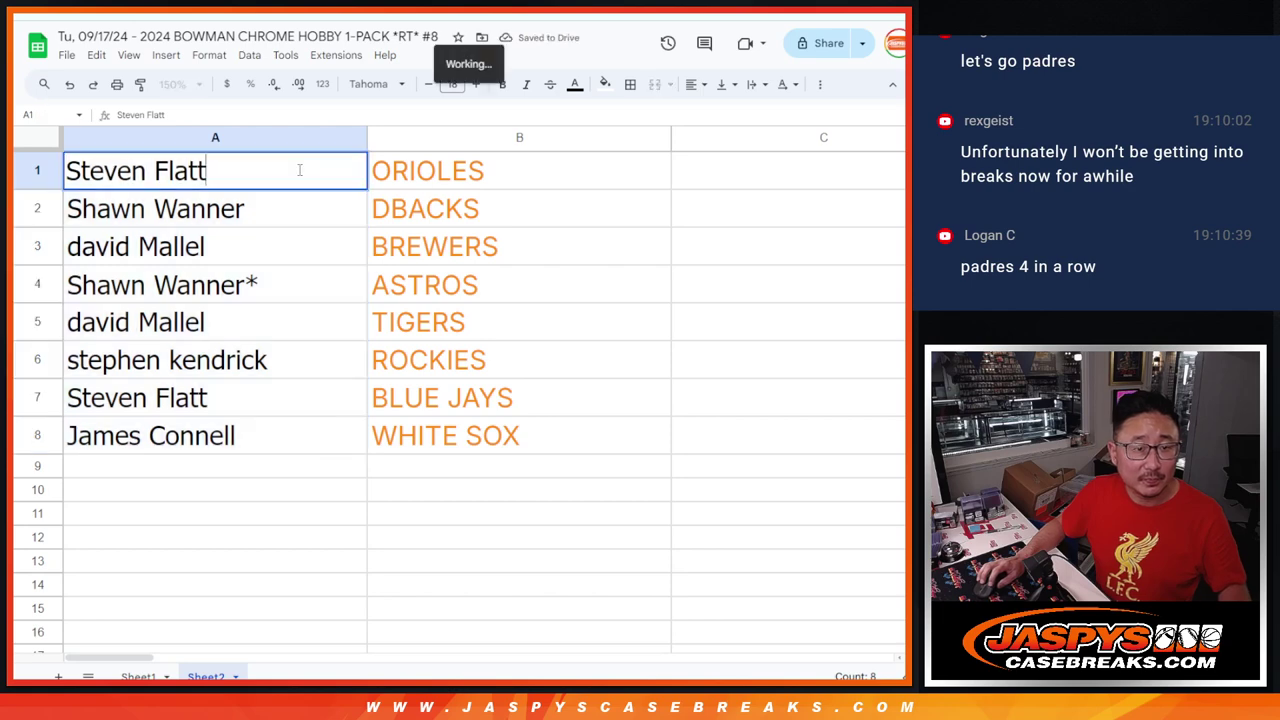
pyautogui.write(' /b')
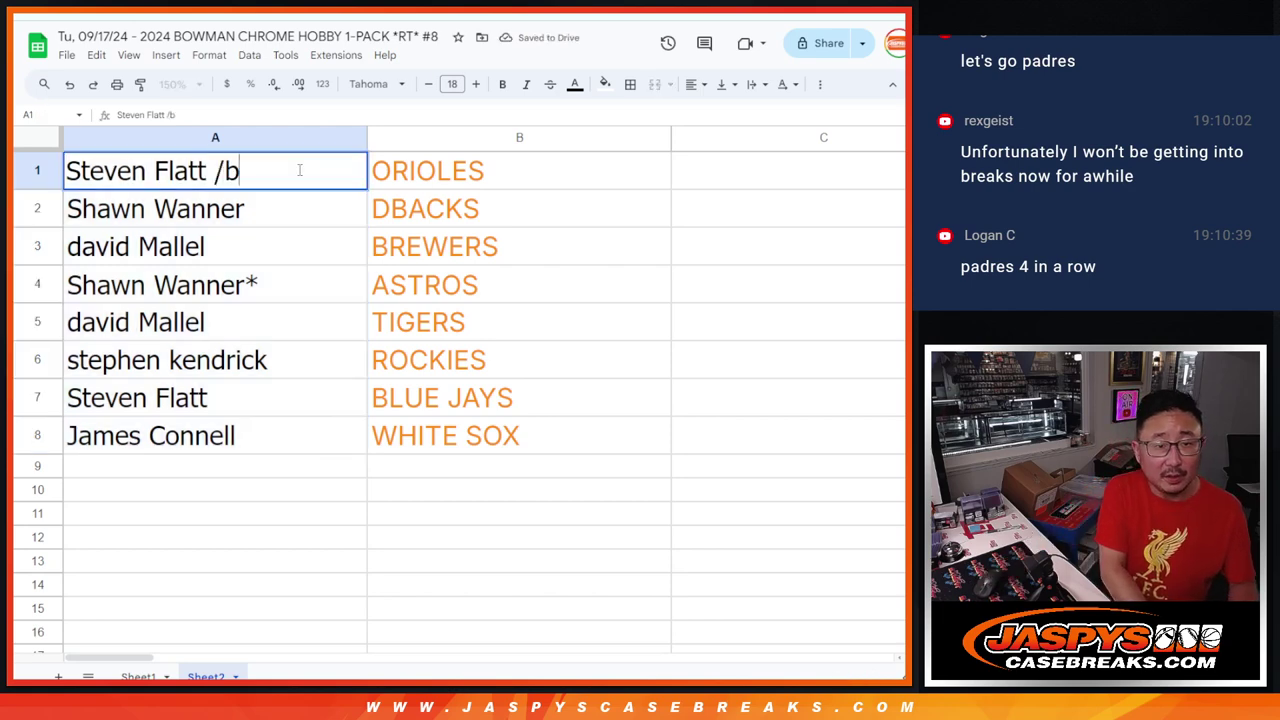
pyautogui.press('BackSpace')
pyautogui.write('8')
pyautogui.press('Return')
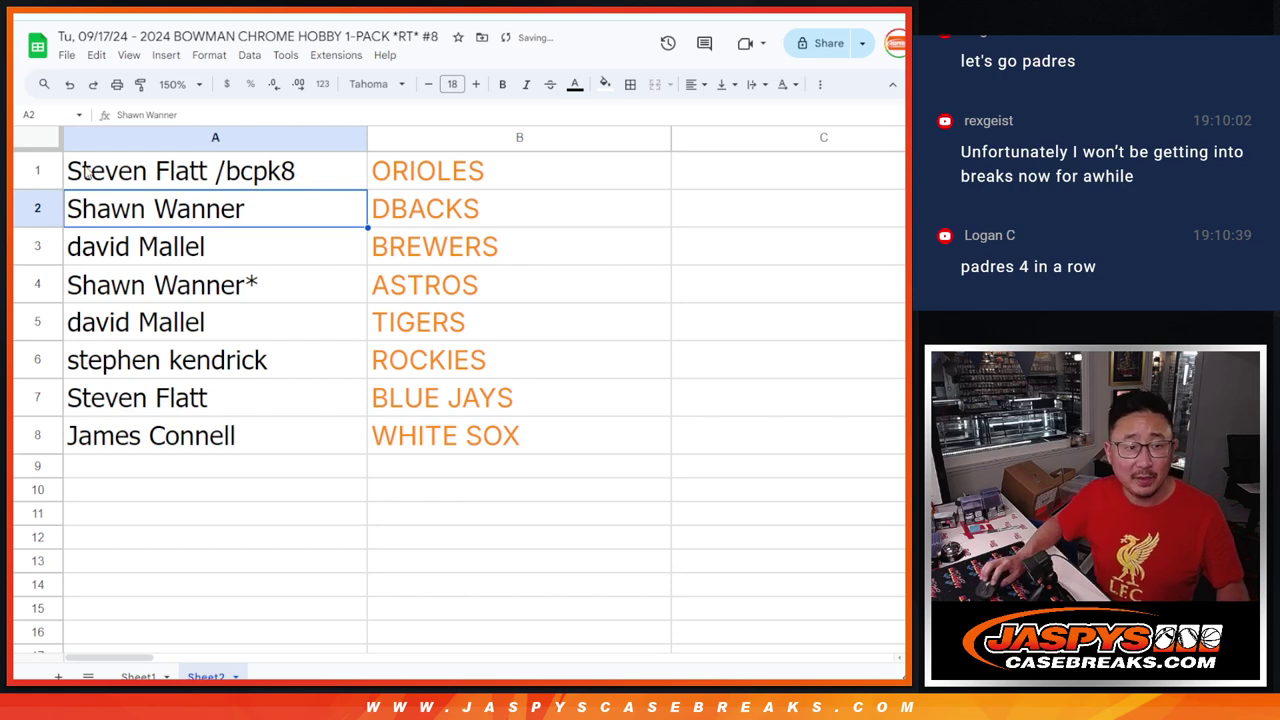
pyautogui.click(37, 168)
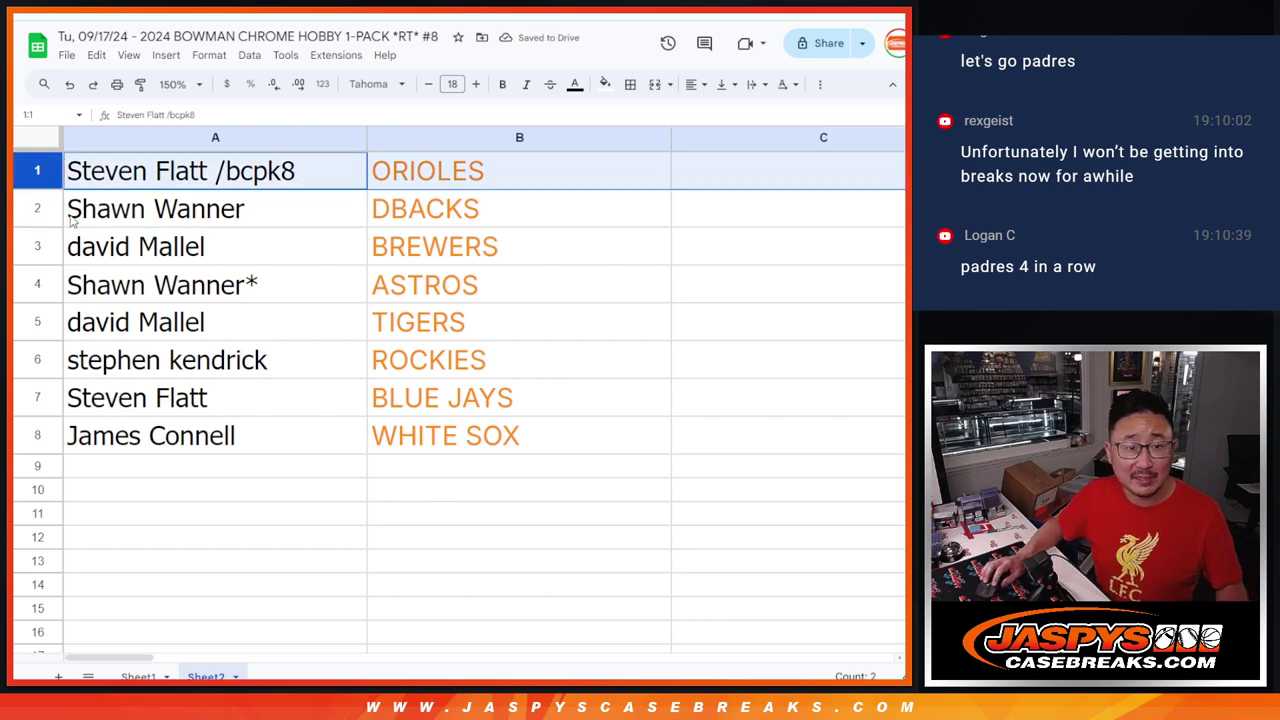
pyautogui.click(36, 207)
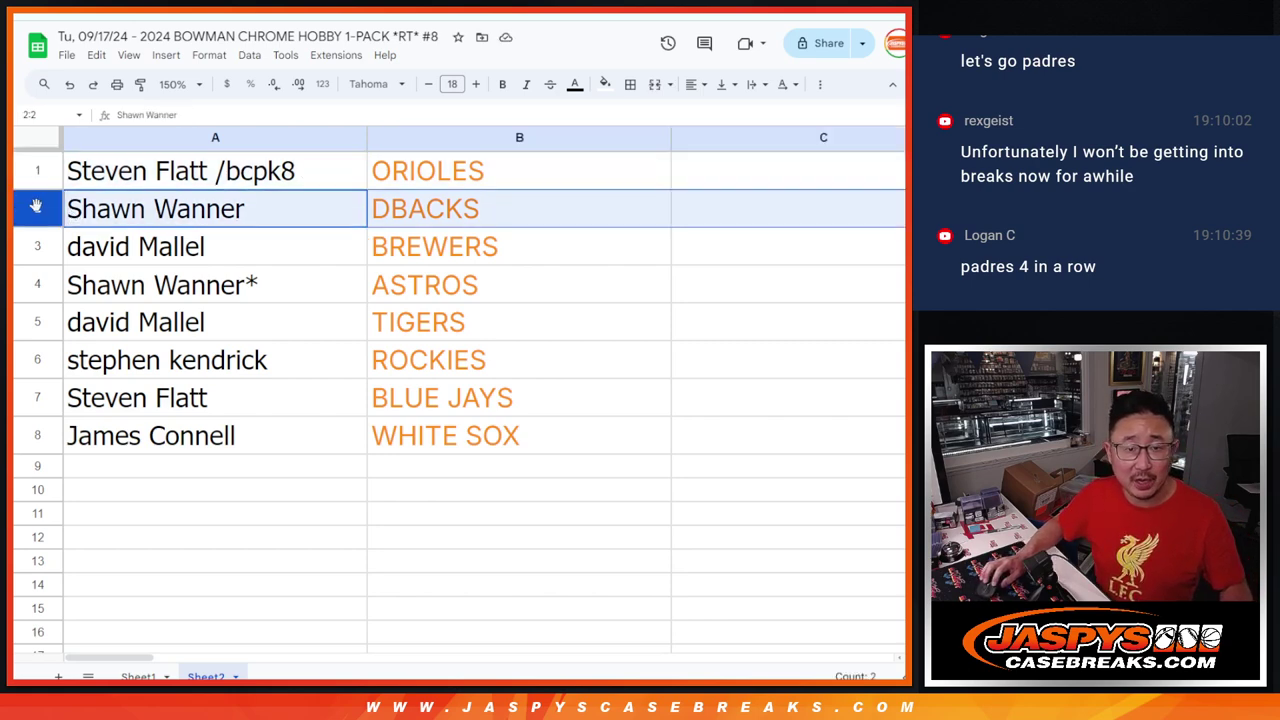
pyautogui.click(36, 246)
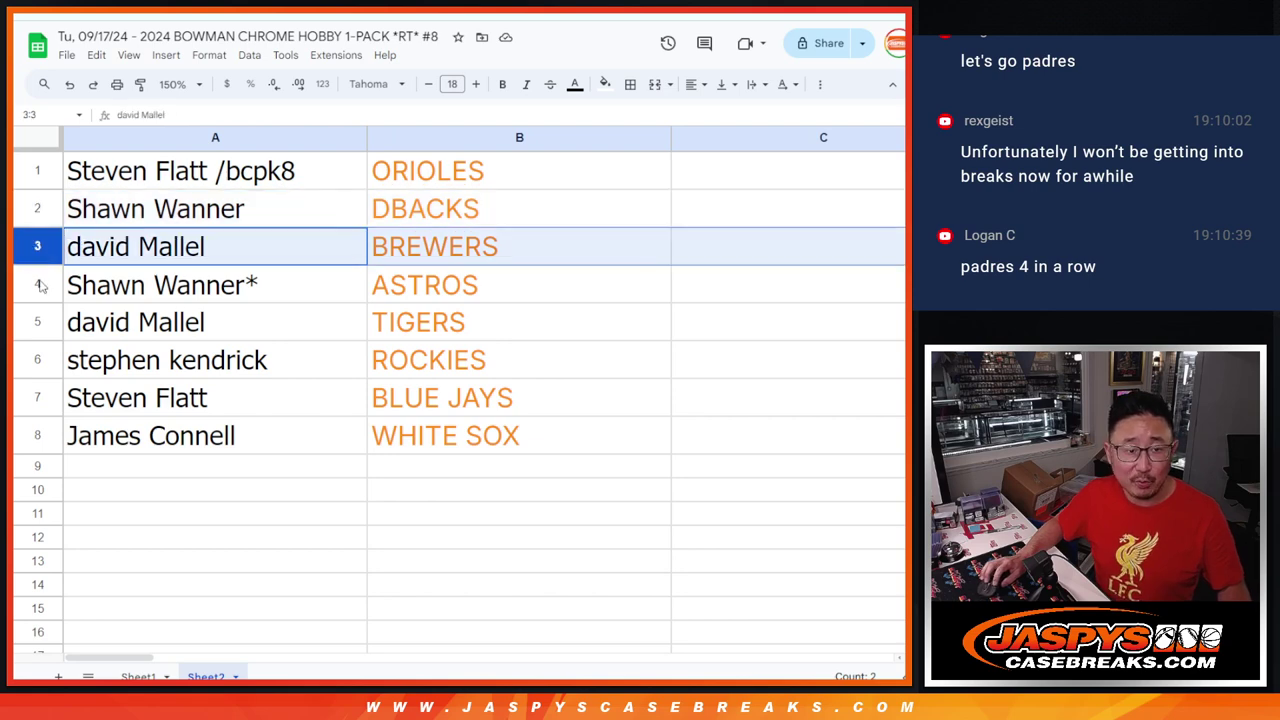
pyautogui.click(38, 284)
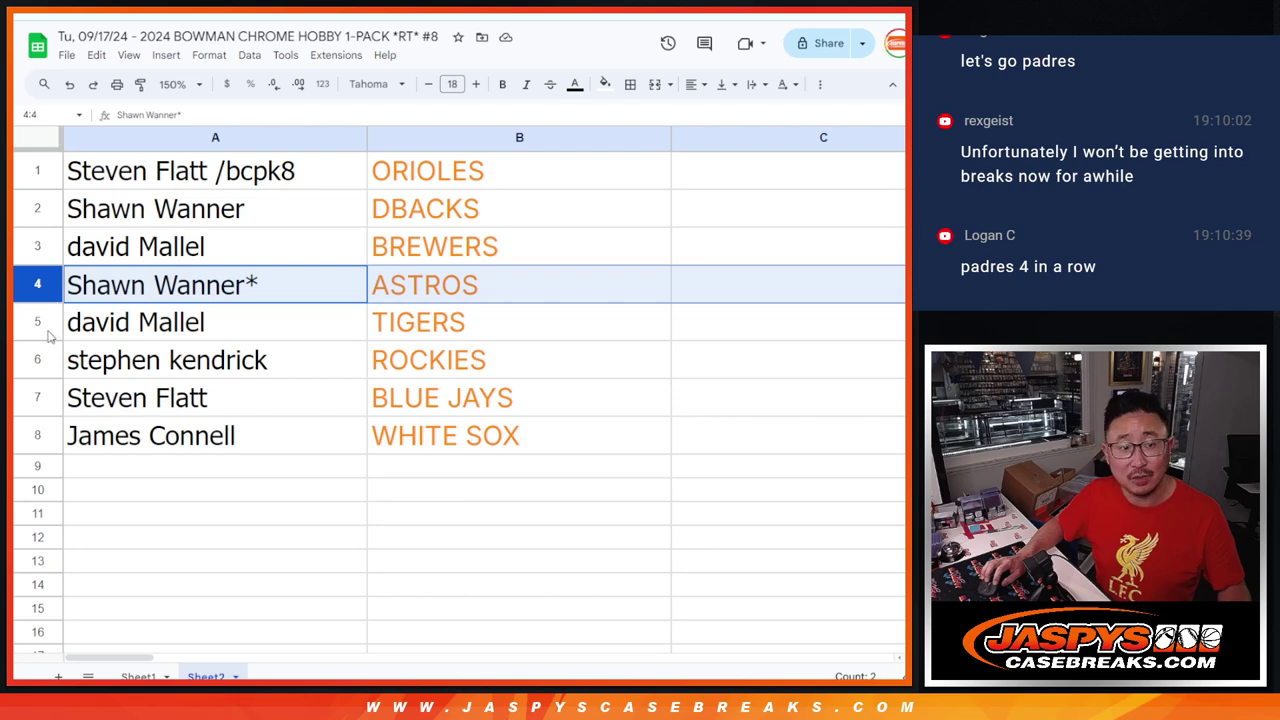
pyautogui.click(40, 322)
pyautogui.click(35, 357)
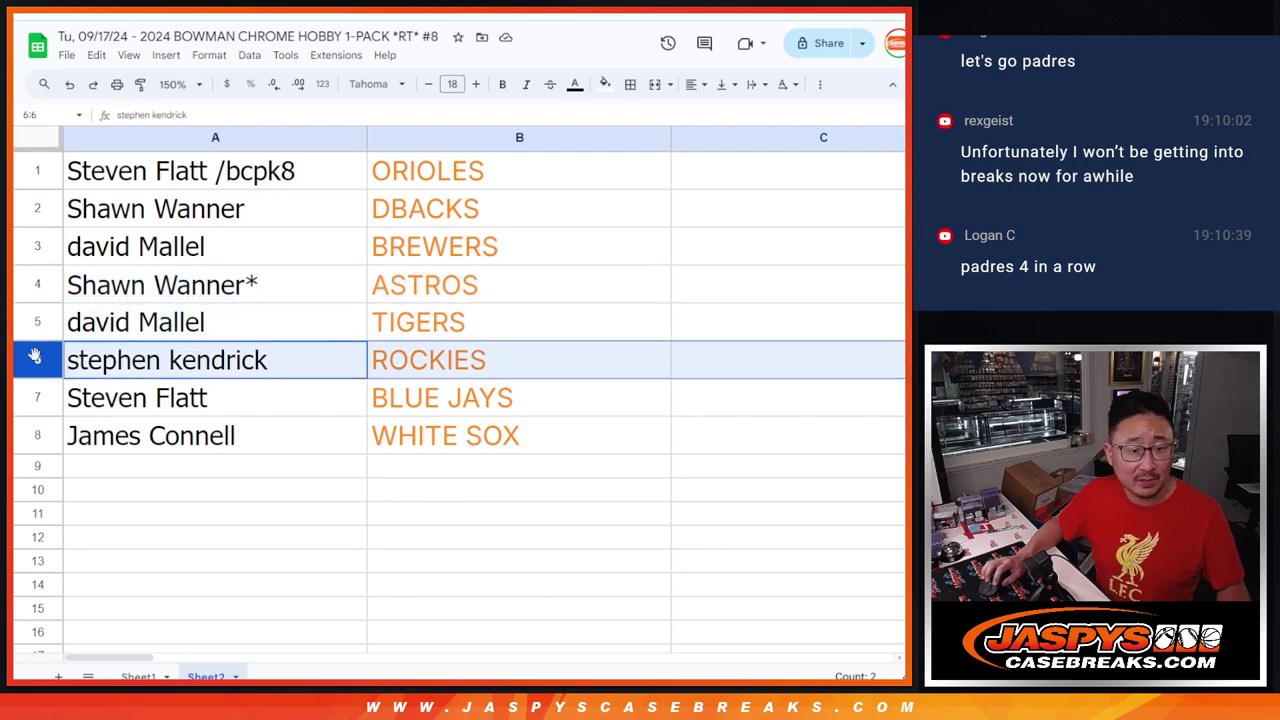
pyautogui.click(48, 398)
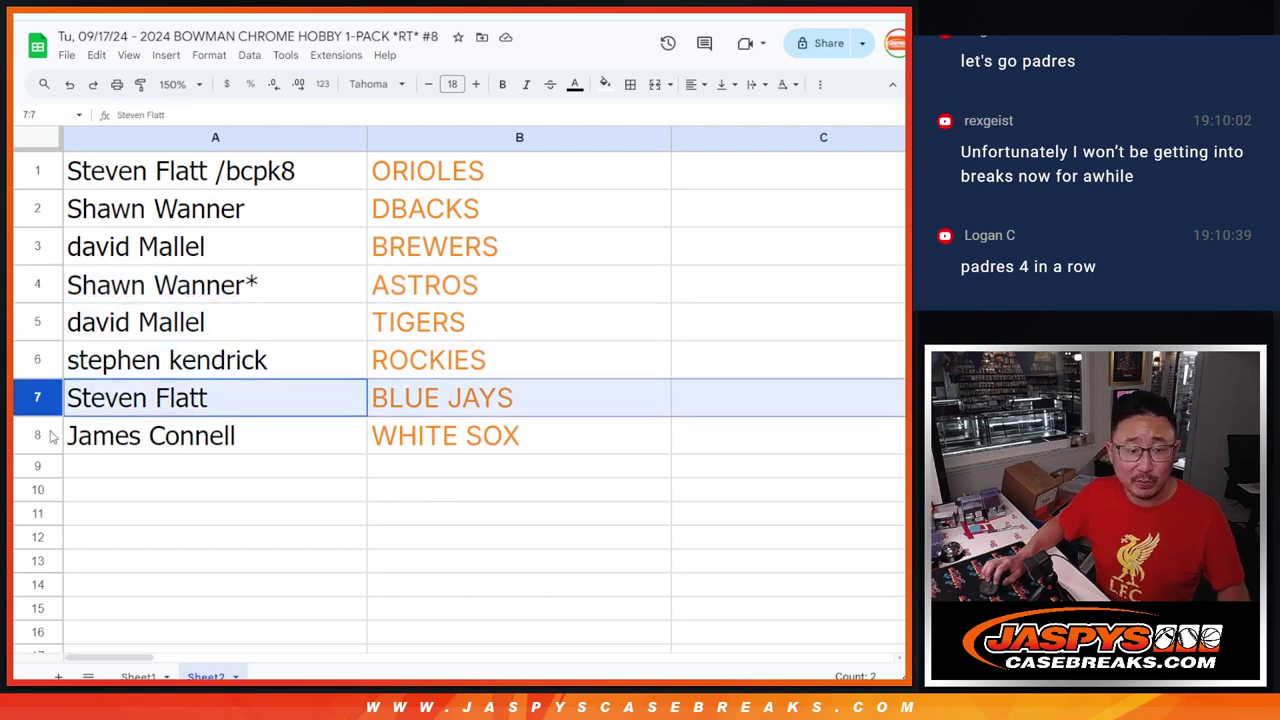
pyautogui.click(50, 434)
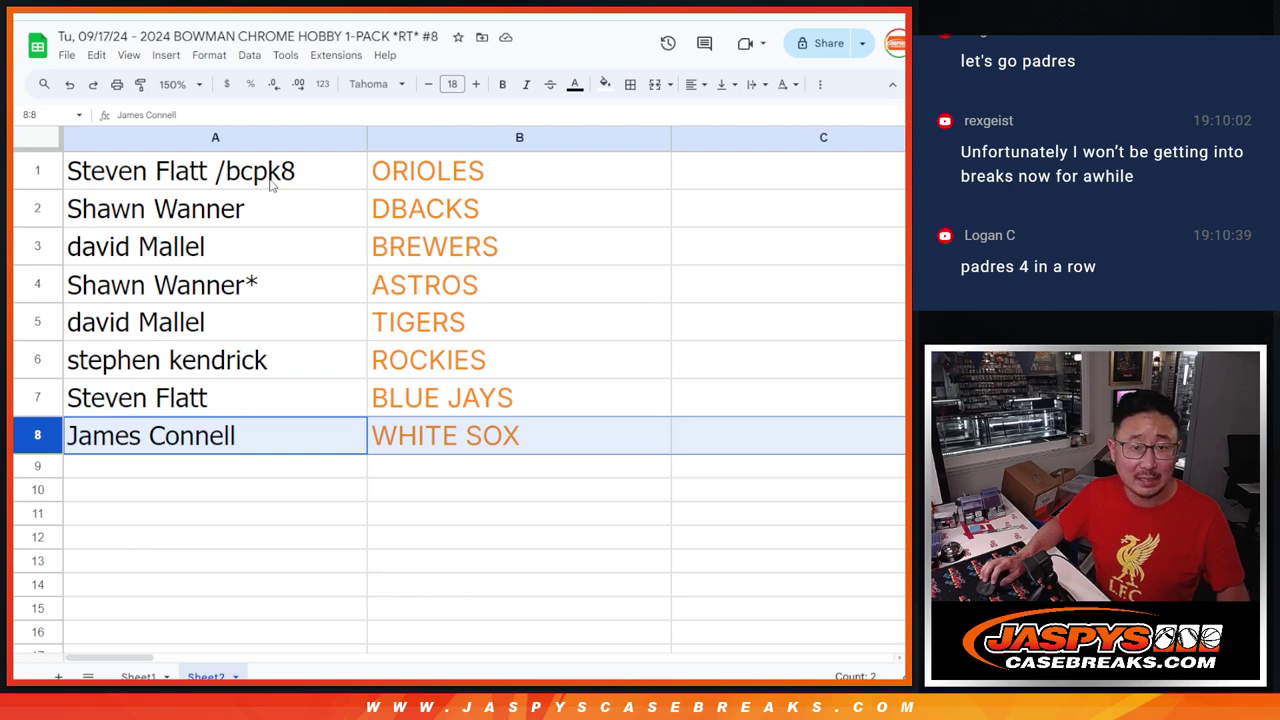